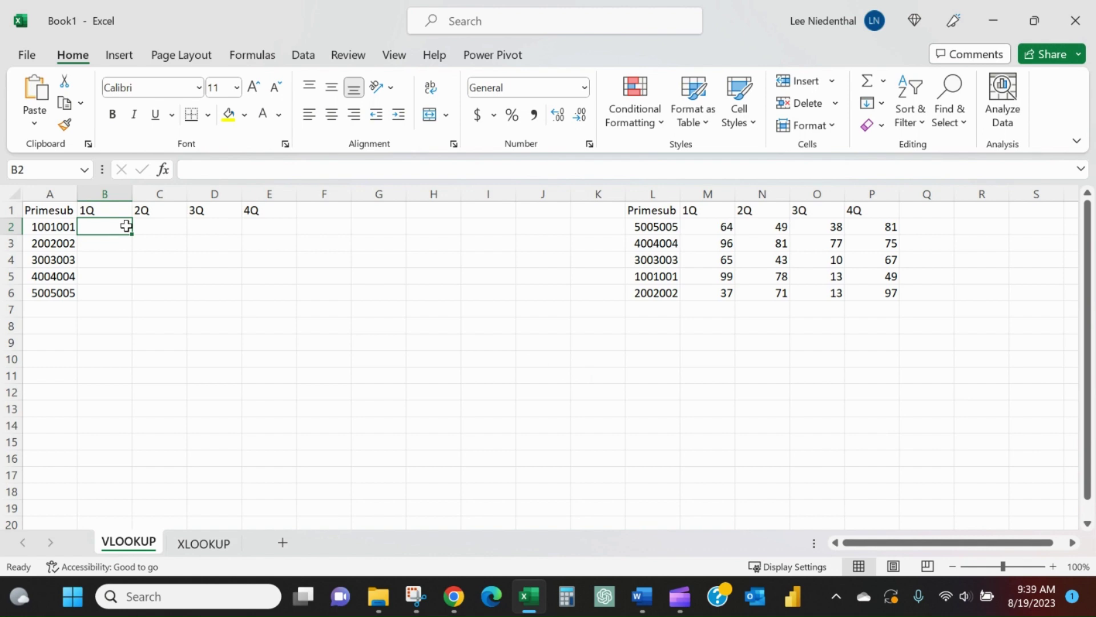
# Step: Enter =VLOOKUP($A2,$L$2:$P$6,2,FALSE) in B2 so it returns account 1001001's 1Q value, 99
pyautogui.write('=')
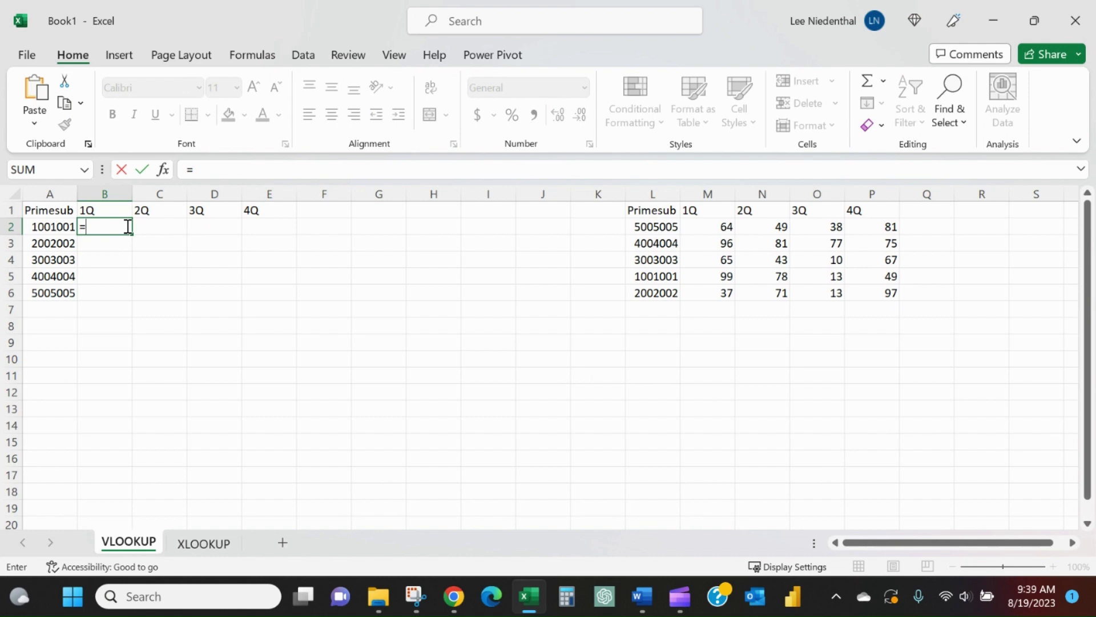
pyautogui.write('vlookup(')
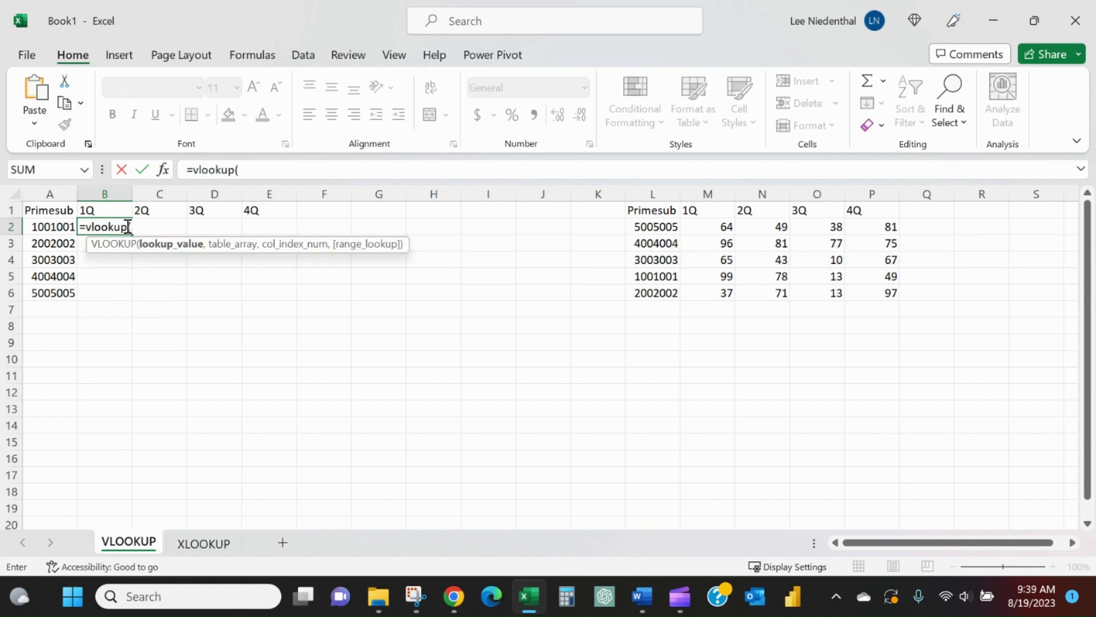
pyautogui.press('Left')
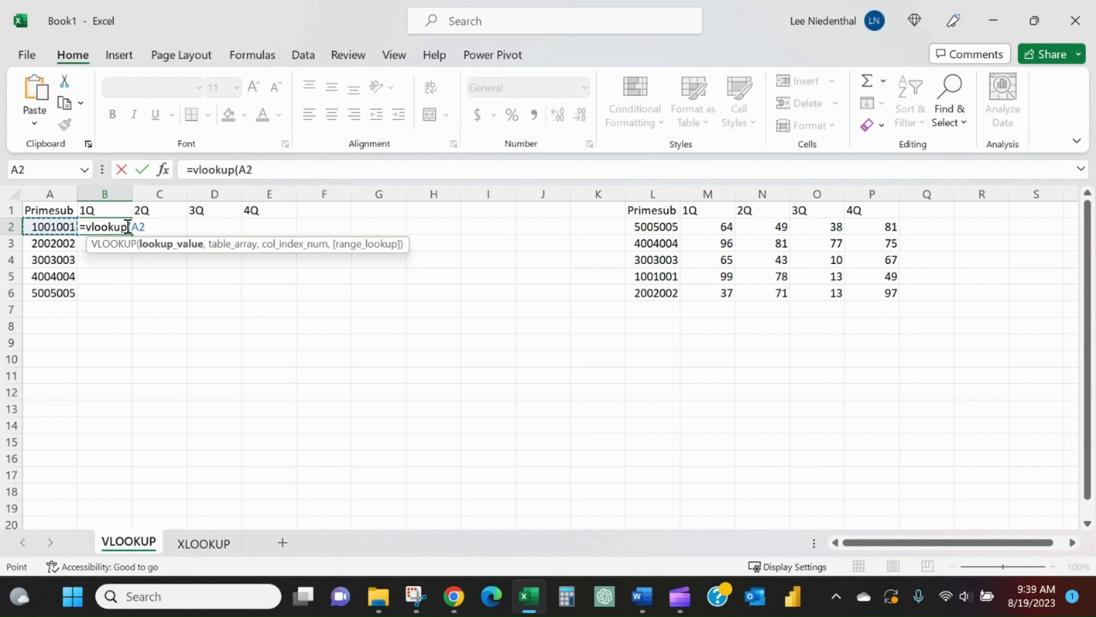
pyautogui.press('F4')
pyautogui.press('F4')
pyautogui.press('F4')
pyautogui.write(',')
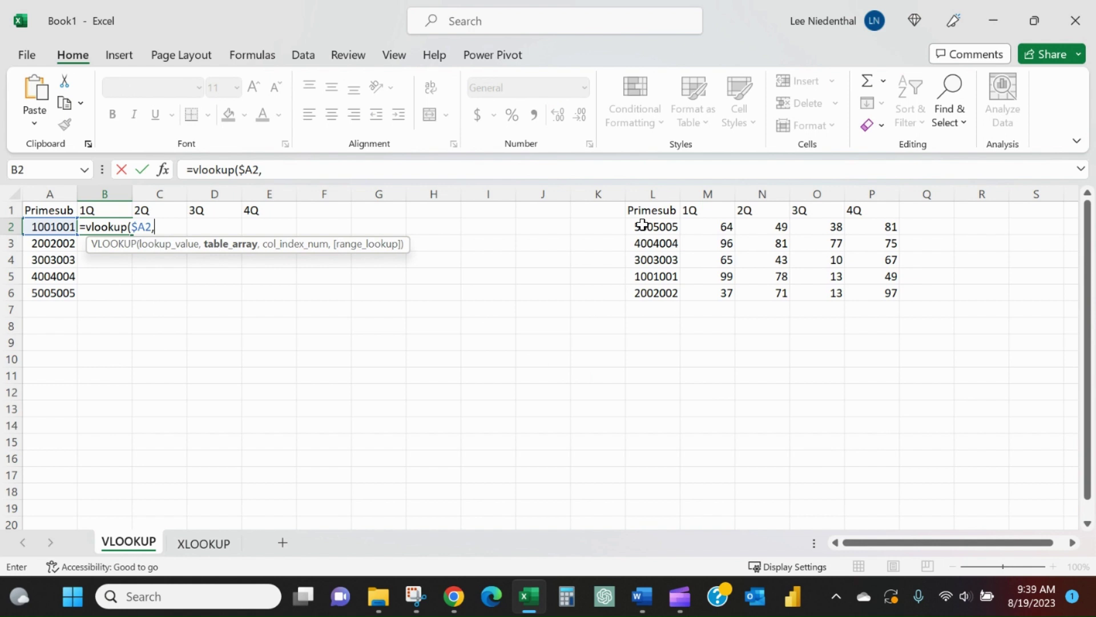
pyautogui.moveTo(641, 224); pyautogui.dragTo(889, 294)
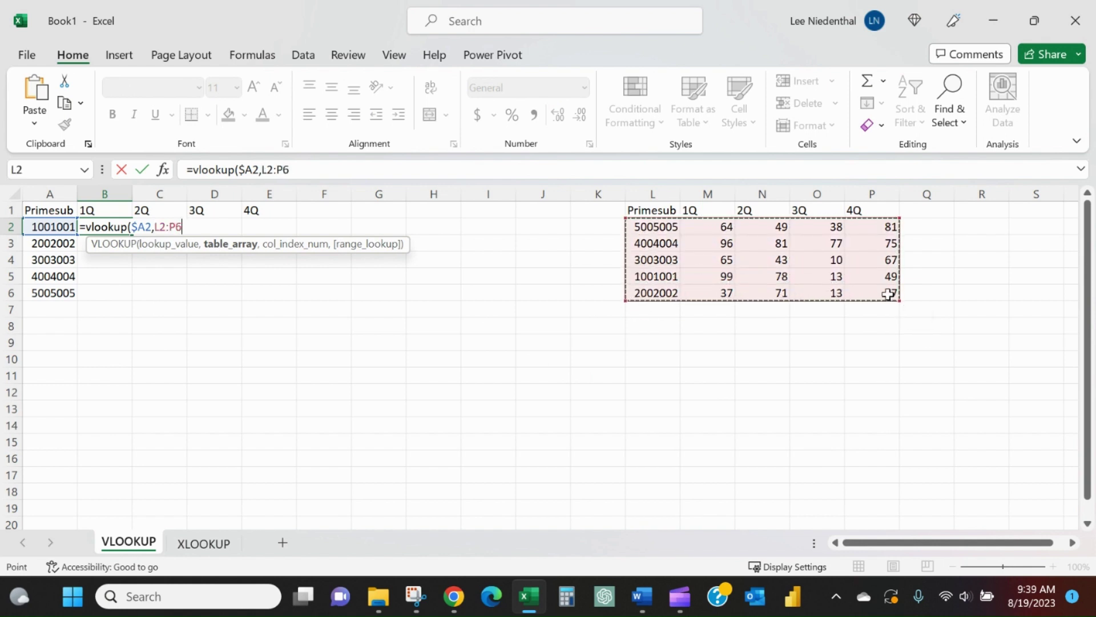
pyautogui.press('F4')
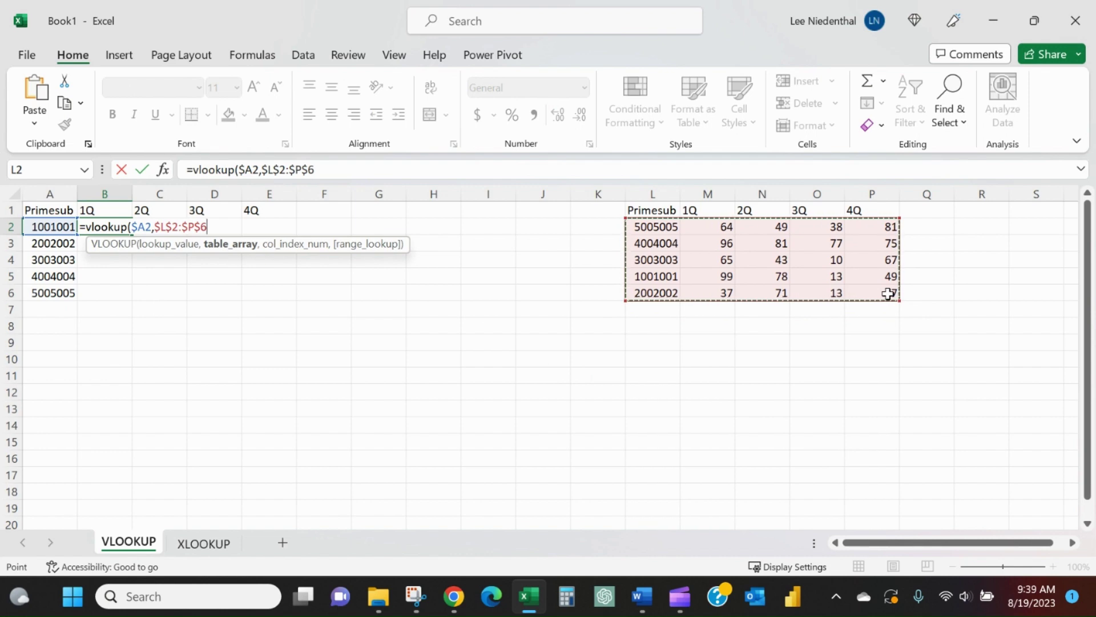
pyautogui.write(',')
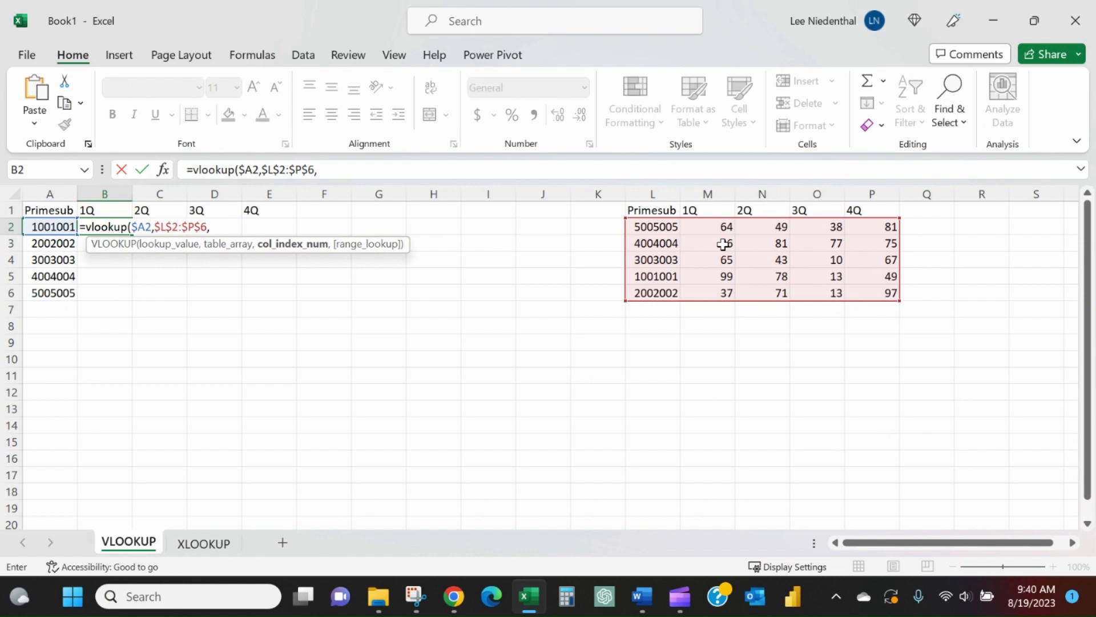
pyautogui.write('2,false)')
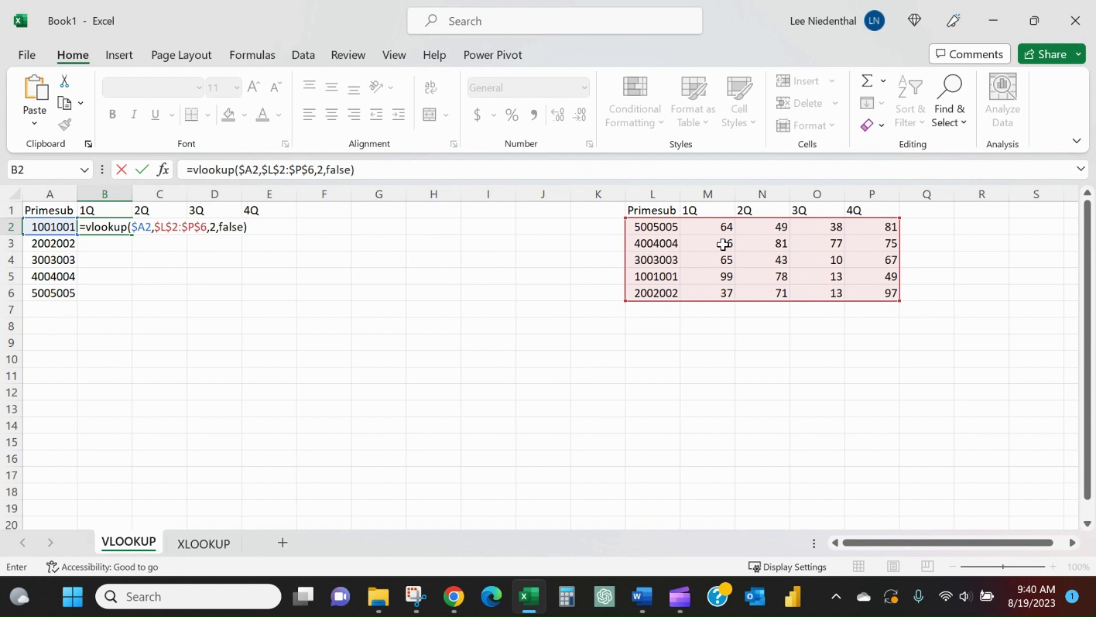
pyautogui.press('Return')
pyautogui.press('Up')
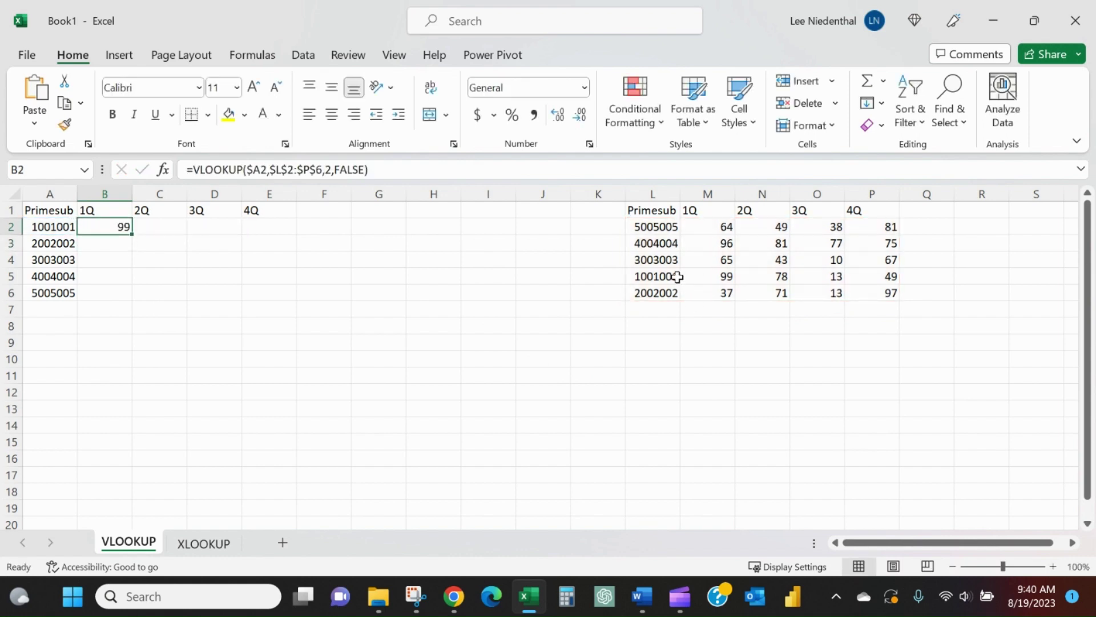
# Step: Copy B2's VLOOKUP into C2 and change its column index to 3, returning 78
pyautogui.moveTo(676, 277); pyautogui.dragTo(695, 277)
pyautogui.moveTo(64, 226); pyautogui.dragTo(98, 224)
pyautogui.click(101, 226)
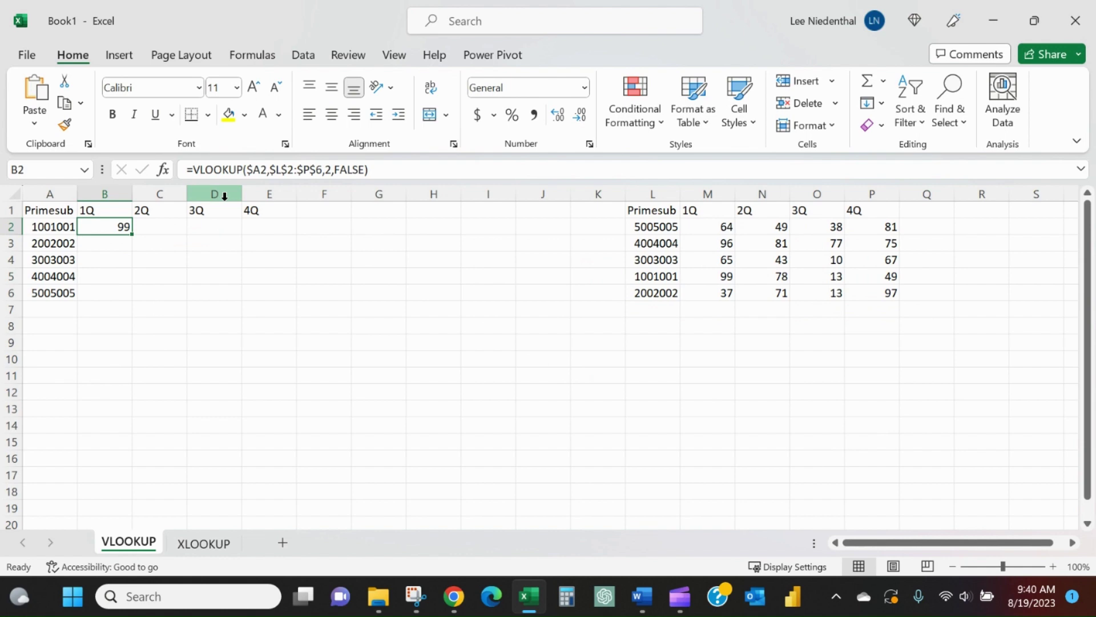
pyautogui.hotkey('ctrl', 'c')
pyautogui.press('Right')
pyautogui.hotkey('ctrl', 'v')
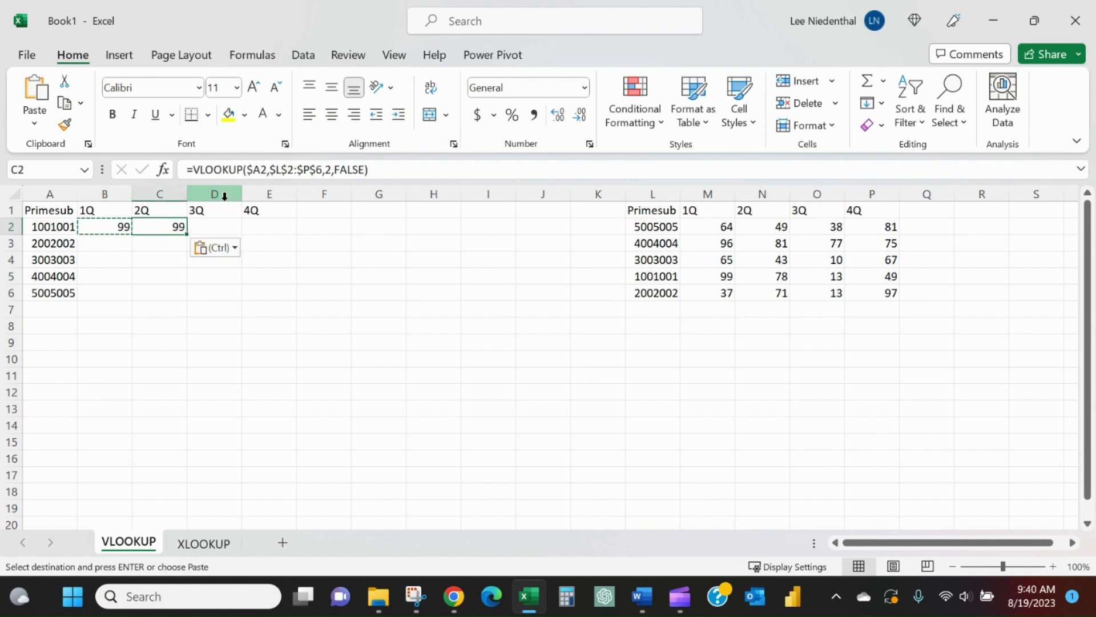
pyautogui.doubleClick(328, 169)
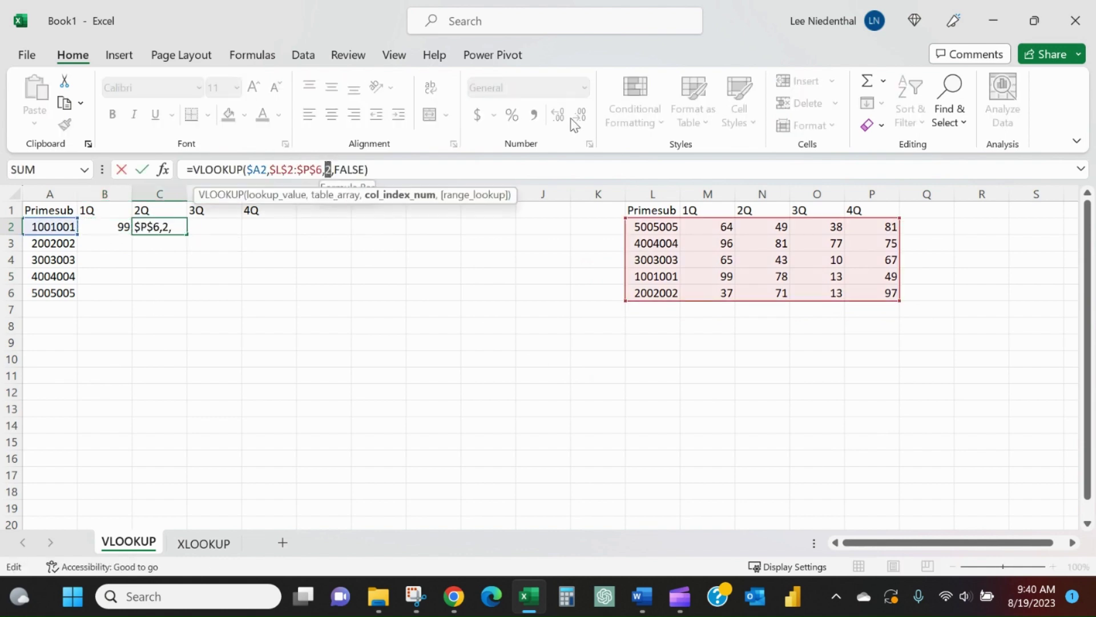
pyautogui.moveTo(328, 169); pyautogui.dragTo(328, 138)
pyautogui.write('3')
pyautogui.press('Return')
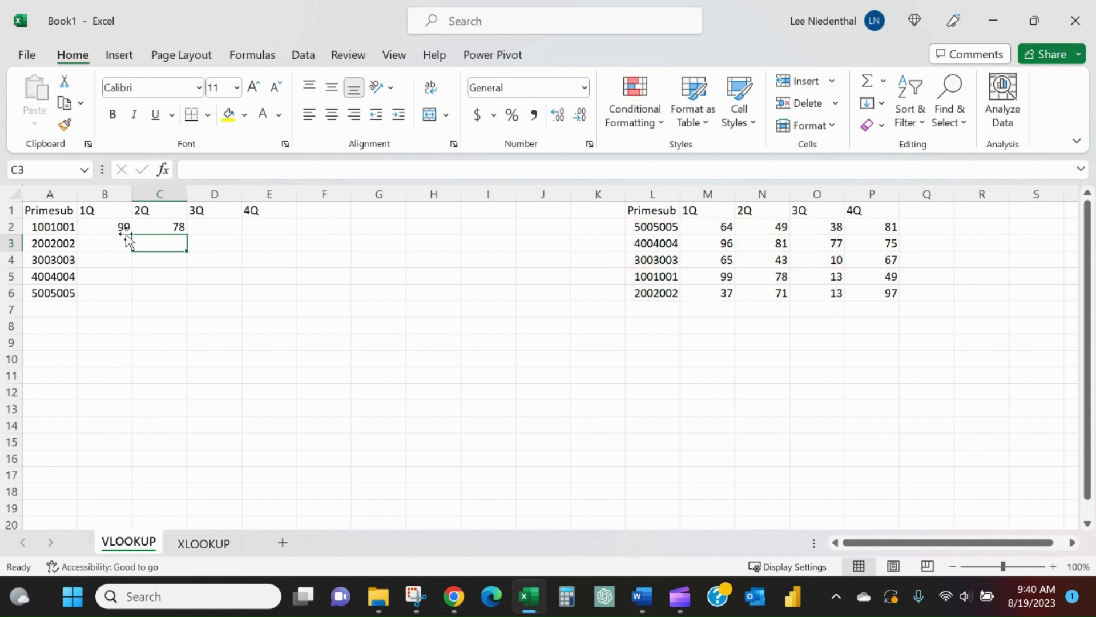
# Step: Insert a new row 1 and enter column numbers 2, 3, 4, 5 in B1:E1
pyautogui.rightClick(8, 211)
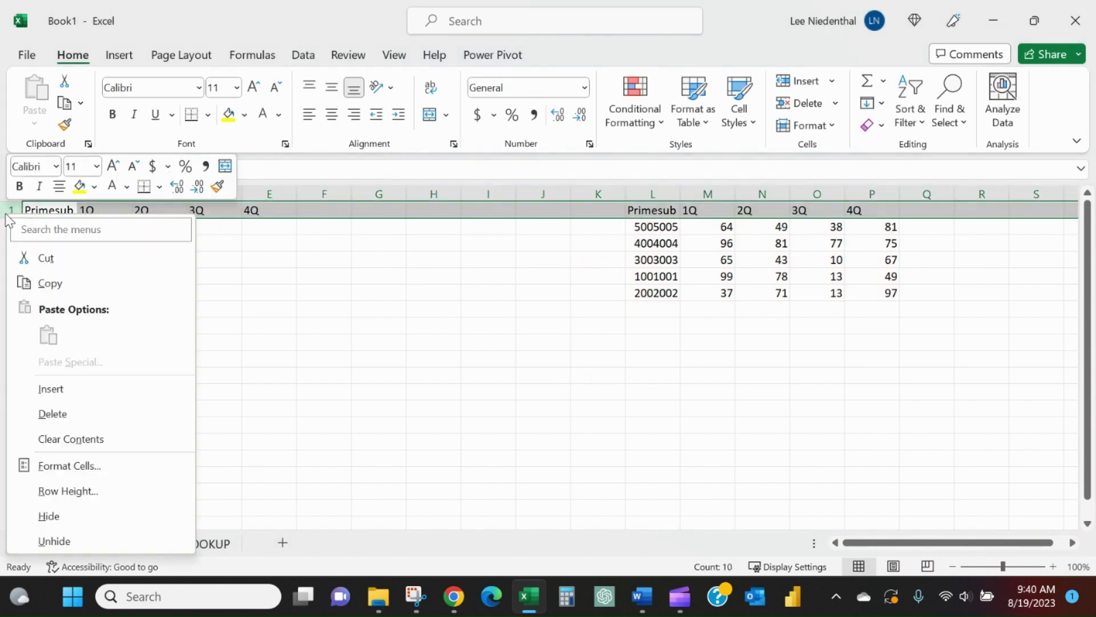
pyautogui.click(50, 389)
pyautogui.click(116, 215)
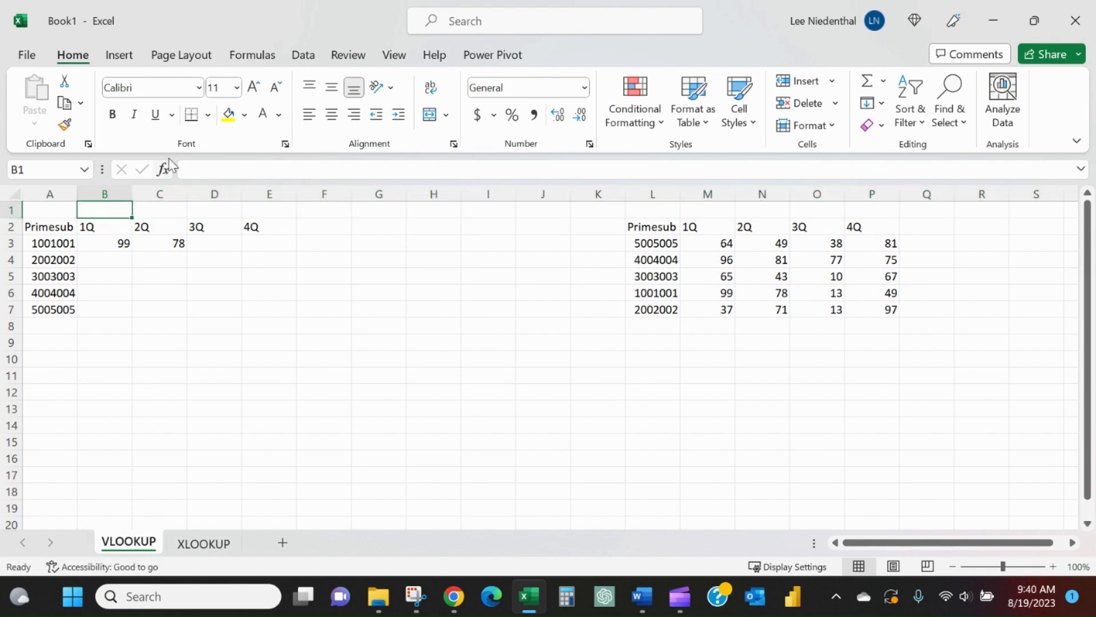
pyautogui.write('2')
pyautogui.press('Tab')
pyautogui.write('3')
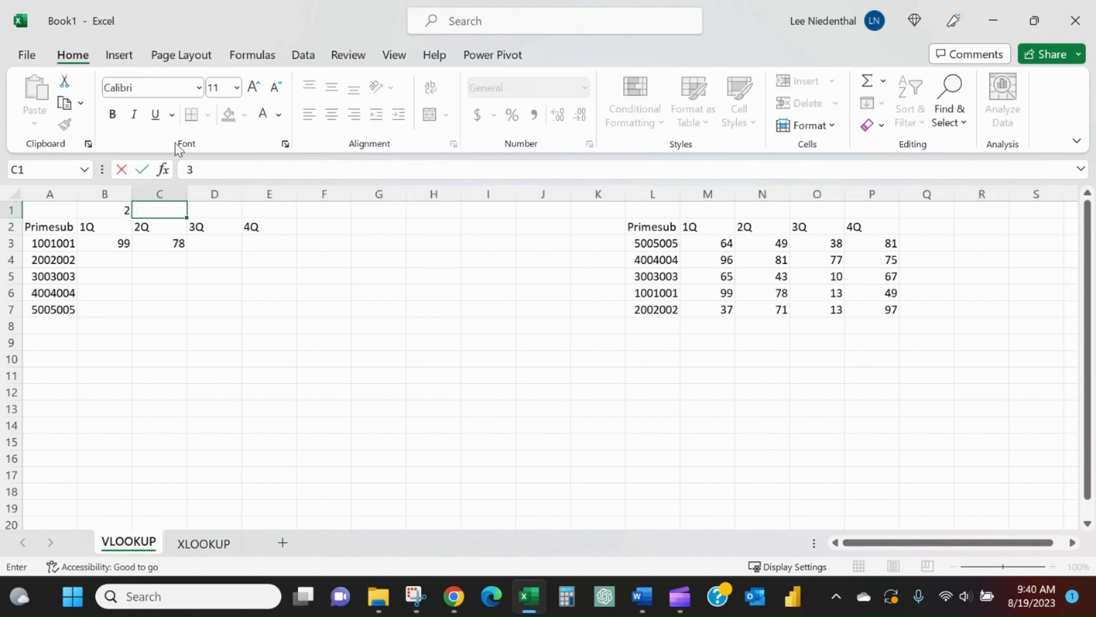
pyautogui.press('Tab')
pyautogui.write('4')
pyautogui.press('Tab')
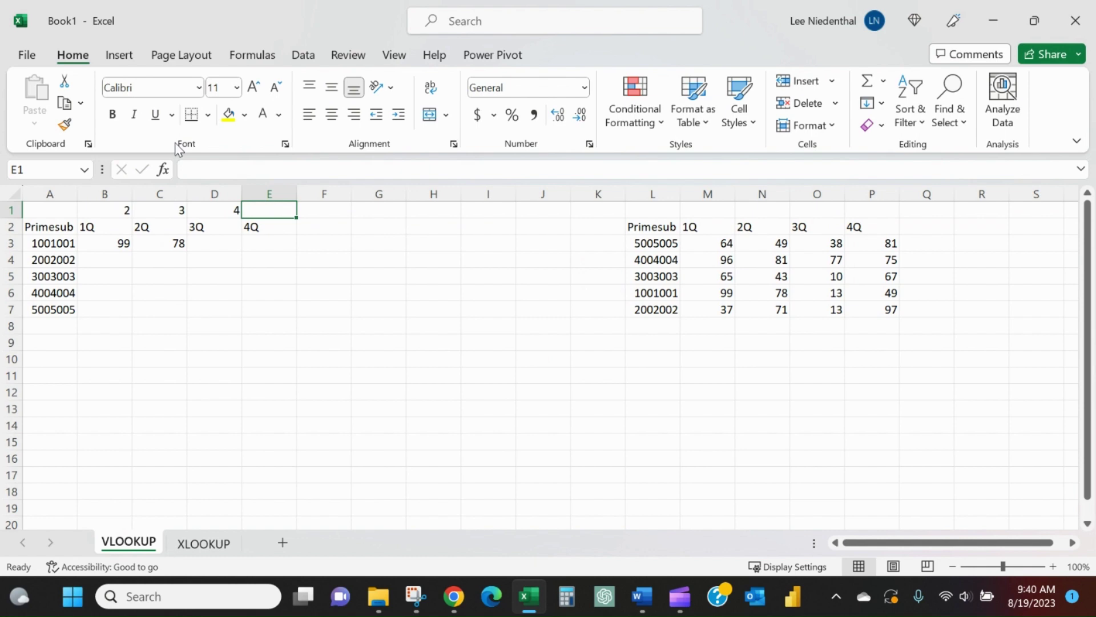
pyautogui.write('5')
pyautogui.press('Down')
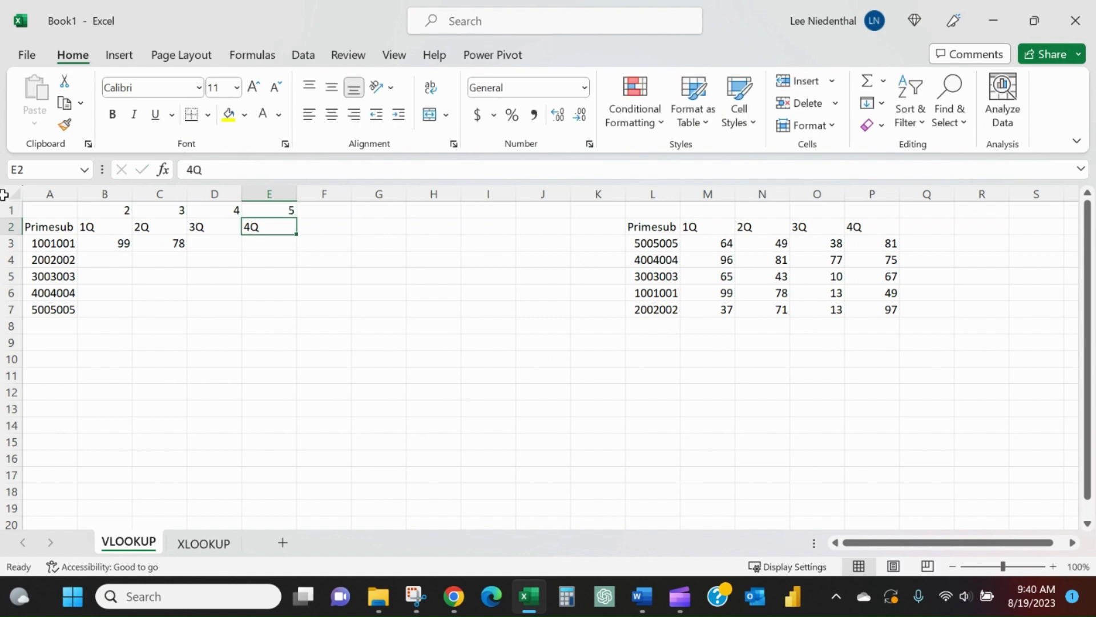
# Step: Group row 1 as an outline row using Data > Outline > Group
pyautogui.click(10, 210)
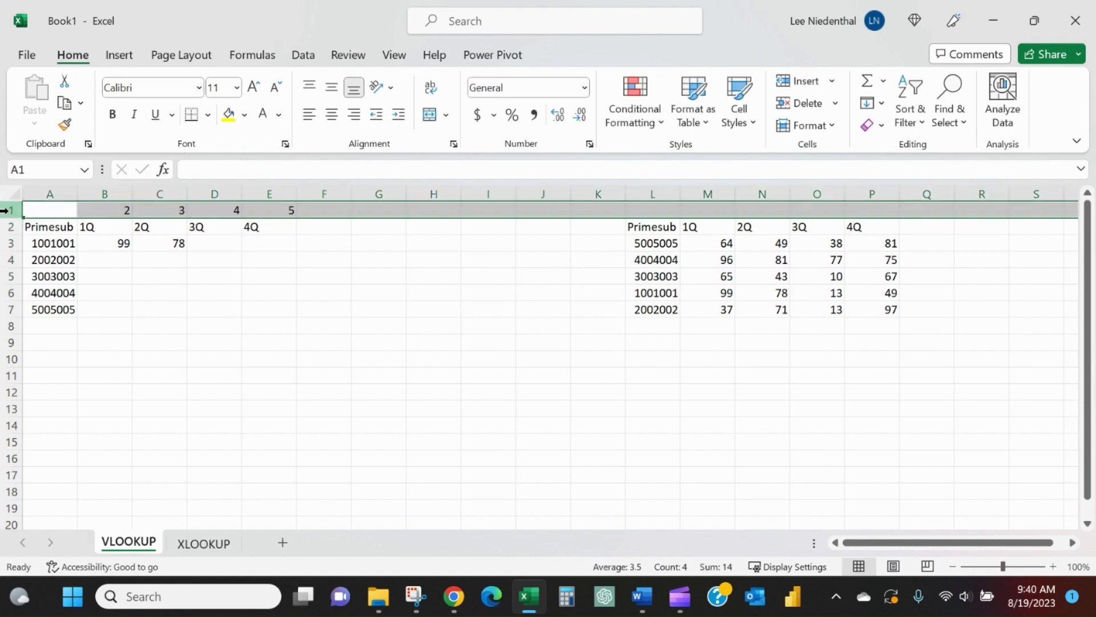
pyautogui.click(306, 57)
pyautogui.click(909, 123)
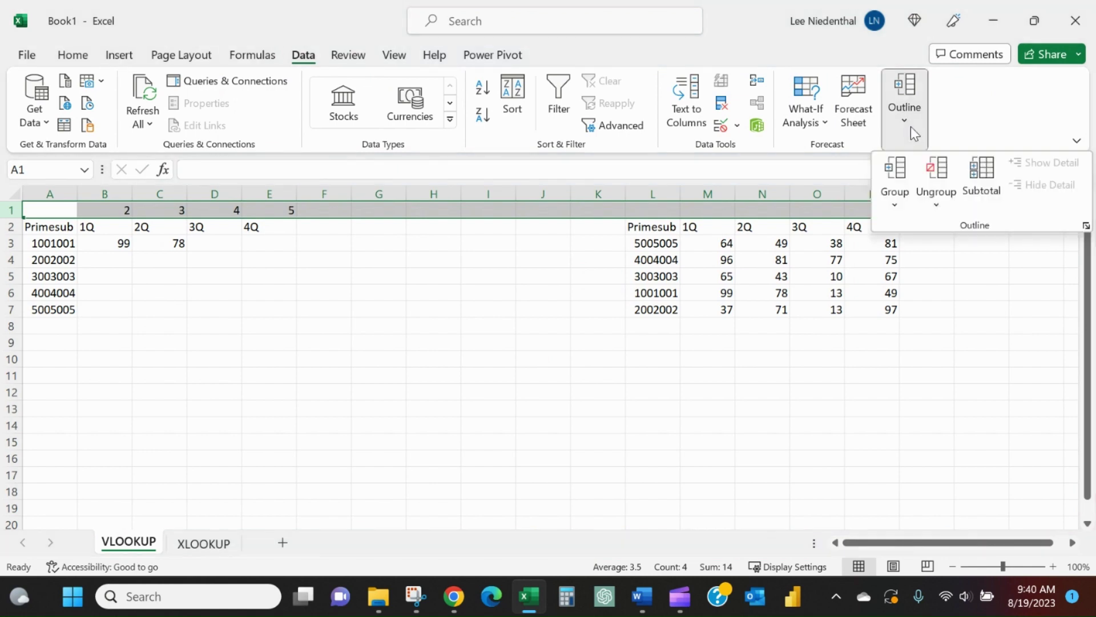
pyautogui.click(907, 178)
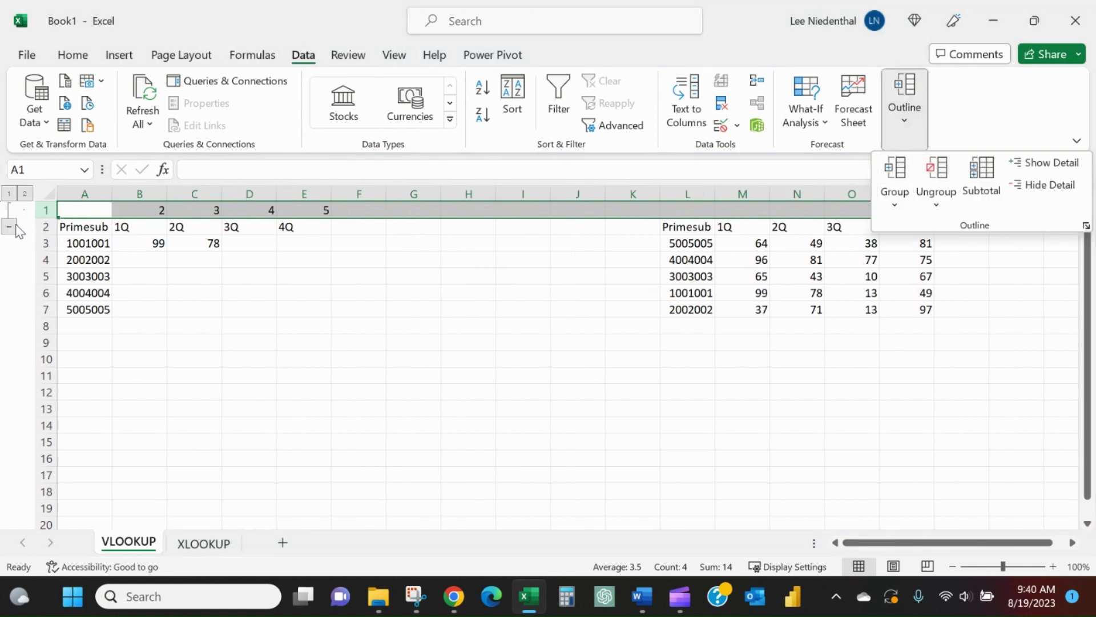
pyautogui.click(159, 244)
# Step: Make B3's VLOOKUP take its column index from B$1
pyautogui.click(160, 245)
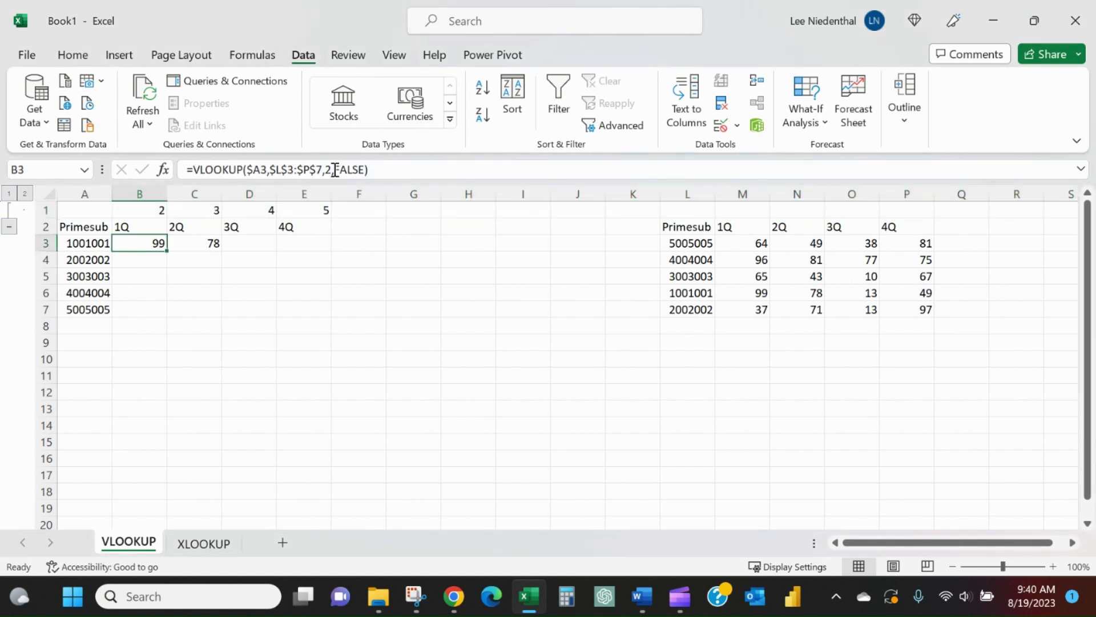
pyautogui.click(335, 169)
pyautogui.doubleClick(328, 169)
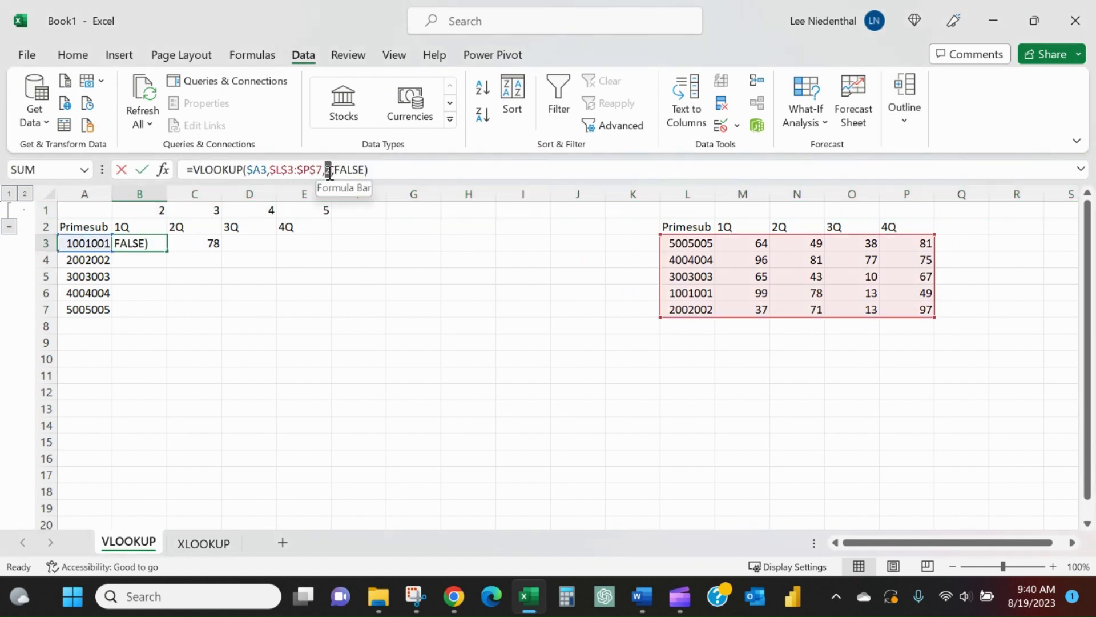
pyautogui.click(144, 212)
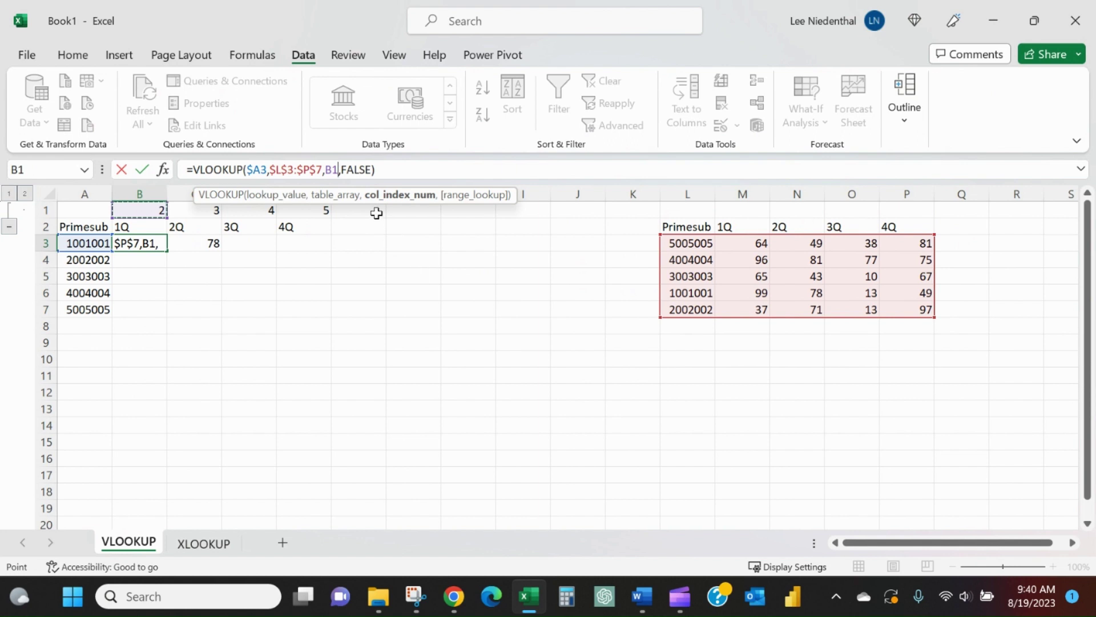
pyautogui.press('F4')
pyautogui.press('F4')
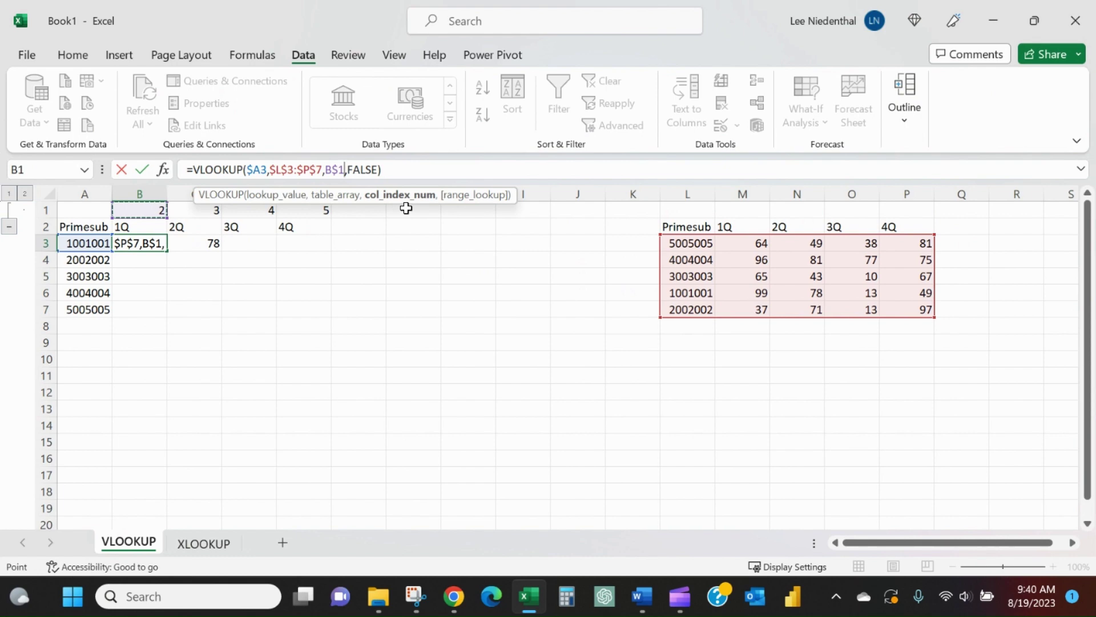
pyautogui.press('Return')
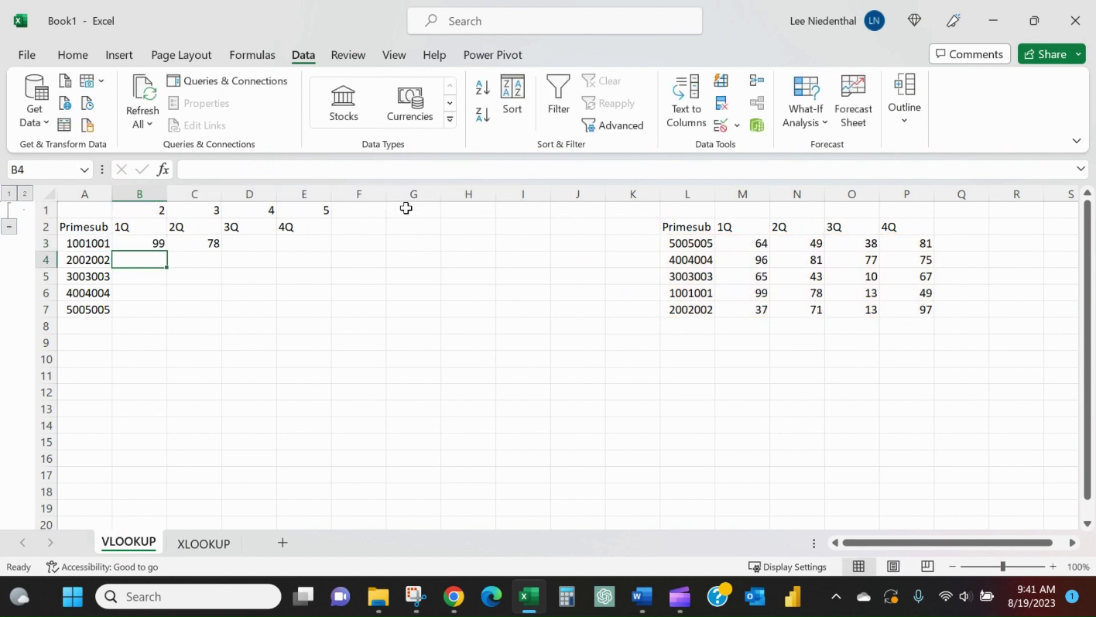
# Step: Copy the B3 lookup formula across the whole B3:E7 table
pyautogui.press('Up')
pyautogui.hotkey('ctrl', 'c')
pyautogui.hotkey('shift', 'Right')
pyautogui.hotkey('shift', 'Right')
pyautogui.hotkey('shift', 'Right')
pyautogui.hotkey('shift', 'Down')
pyautogui.hotkey('shift', 'Down')
pyautogui.hotkey('shift', 'Down')
pyautogui.hotkey('shift', 'Down')
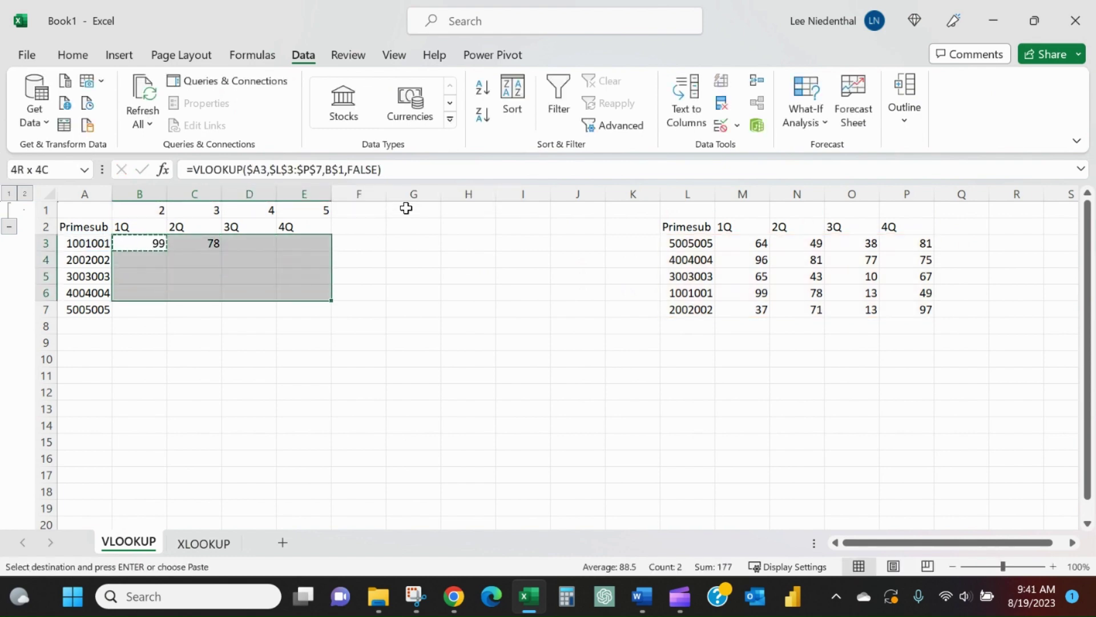
pyautogui.hotkey('ctrl', 'v')
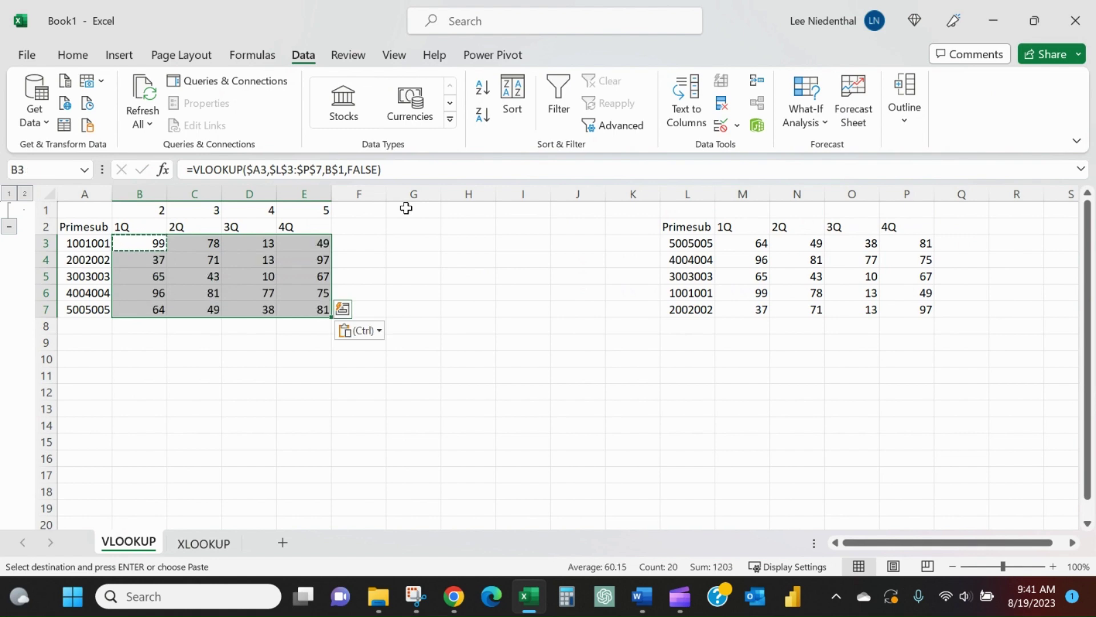
# Step: Collapse the column-number row, check account 4004004's 3Q result against the source, then go to the XLOOKUP sheet
pyautogui.click(10, 229)
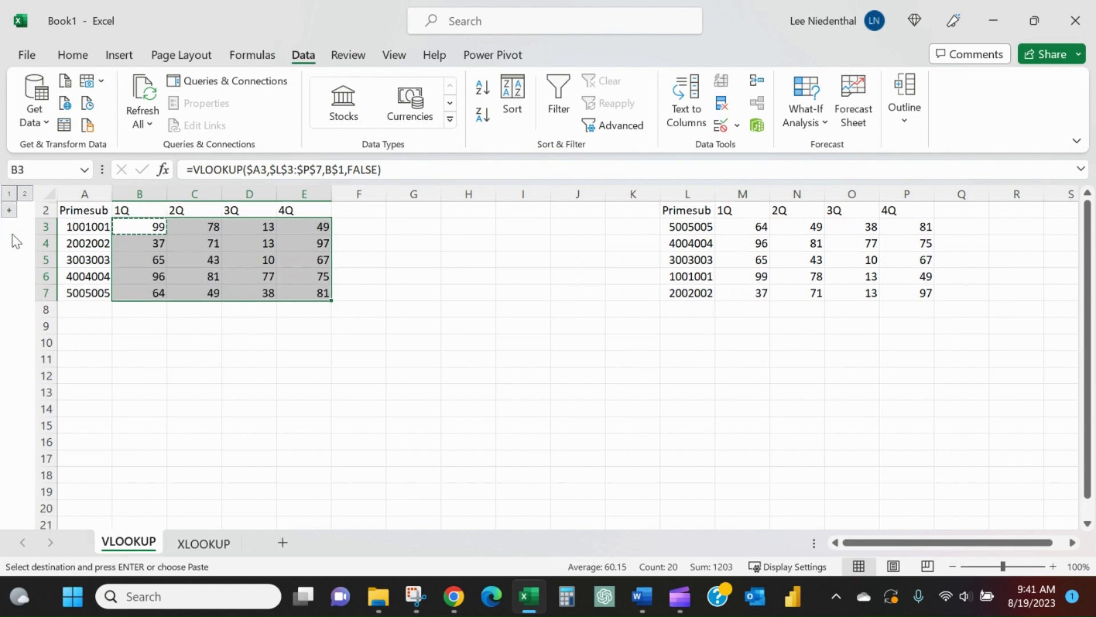
pyautogui.click(92, 278)
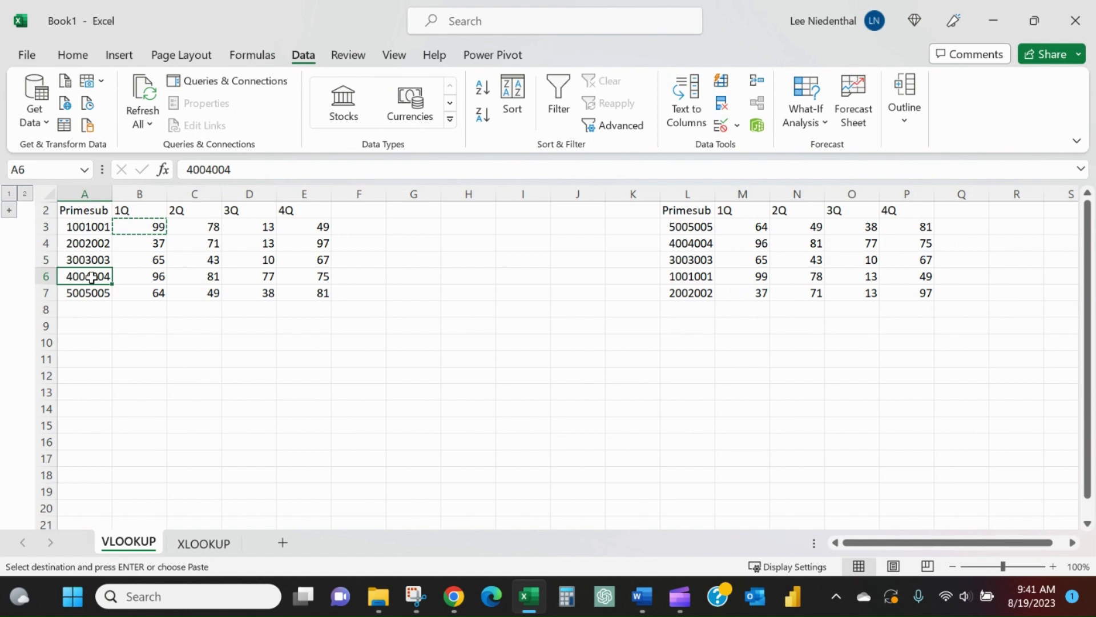
pyautogui.click(242, 275)
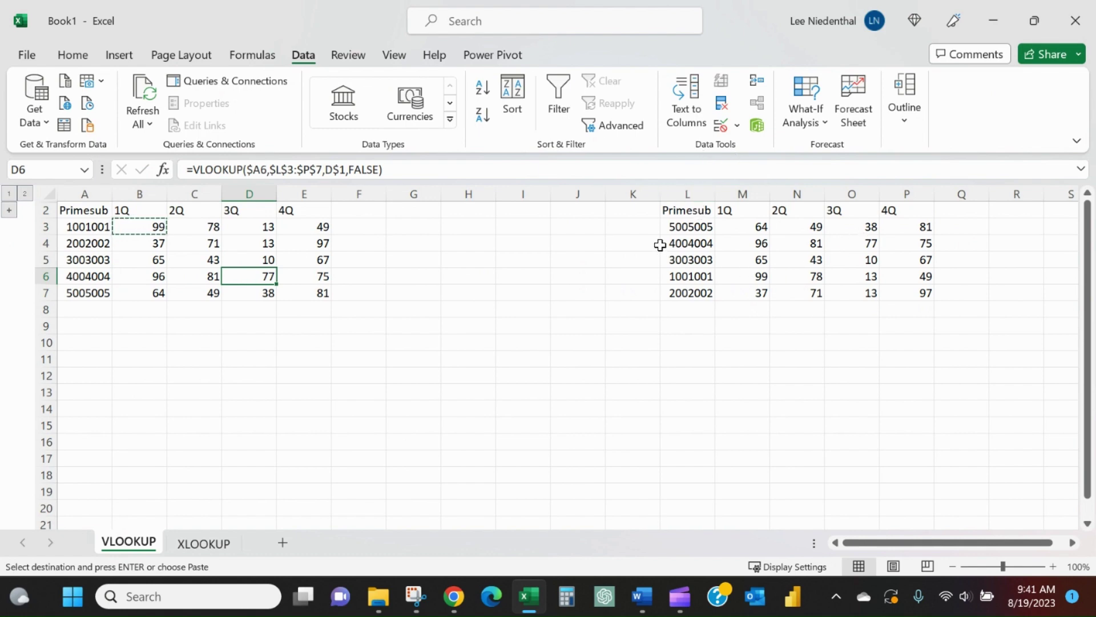
pyautogui.click(850, 243)
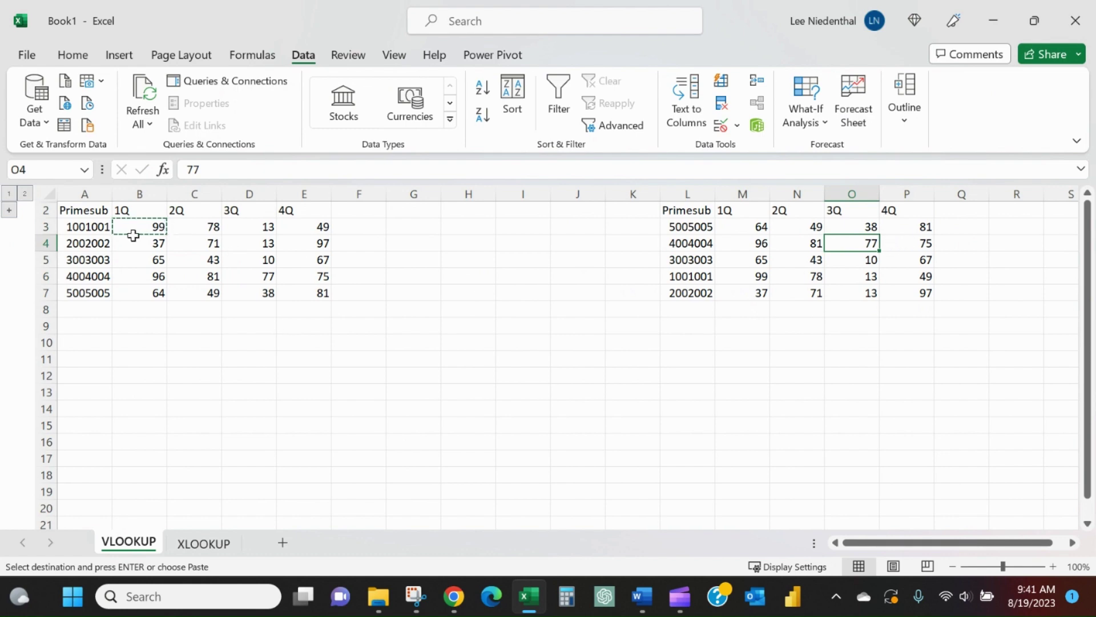
pyautogui.click(183, 245)
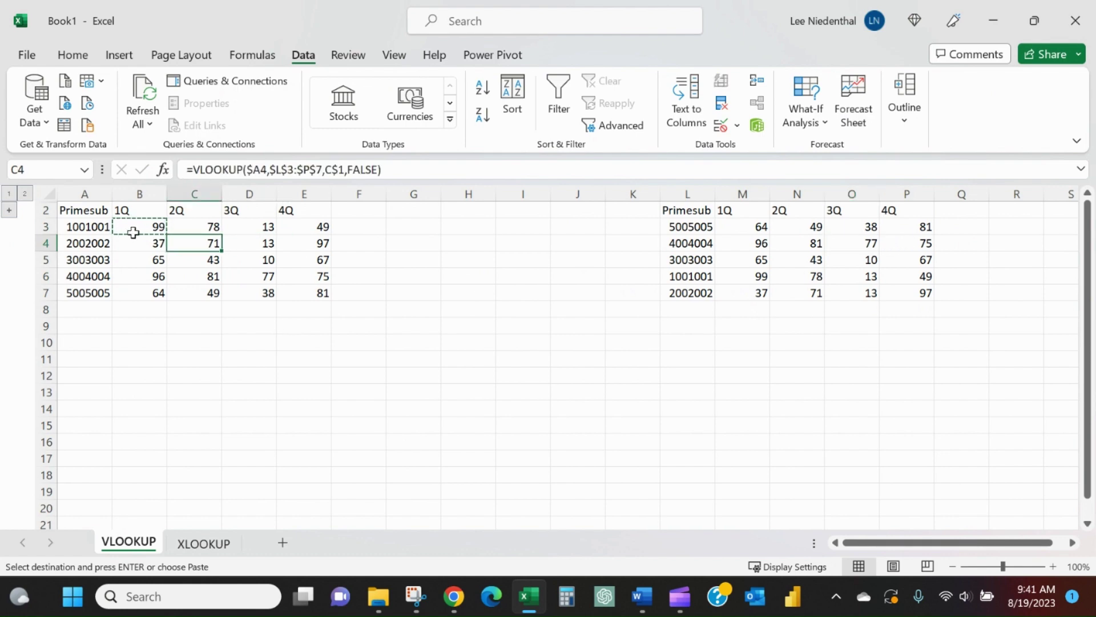
pyautogui.click(204, 543)
# Step: In B2 of the XLOOKUP sheet, begin =XLOOKUP(A2,$L$2:$L$6, leaving the return array to add
pyautogui.click(99, 226)
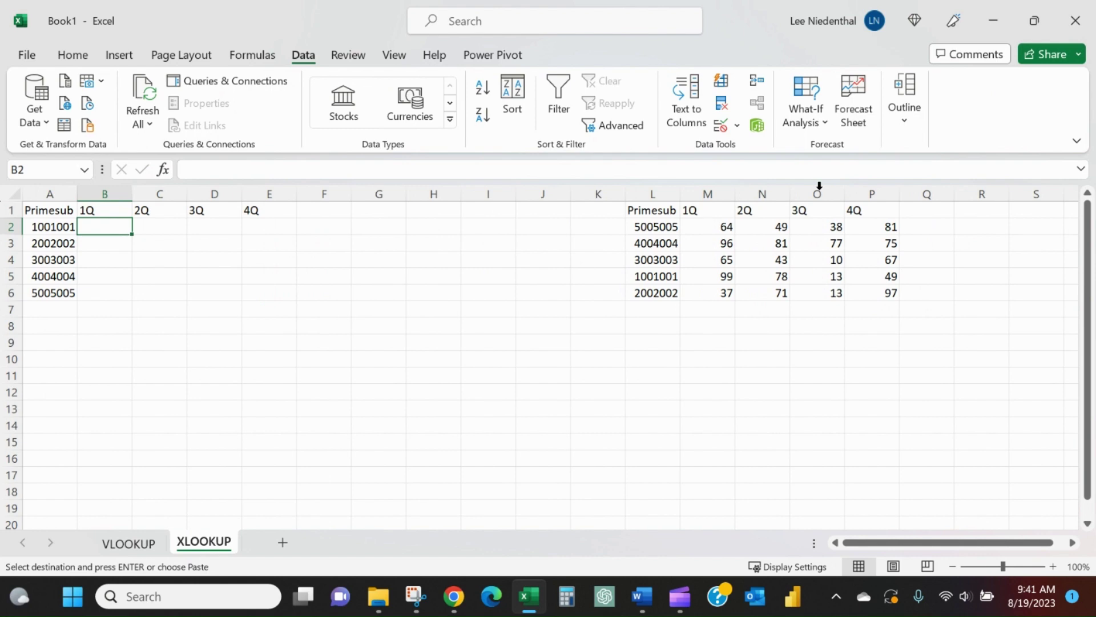
pyautogui.write('=x')
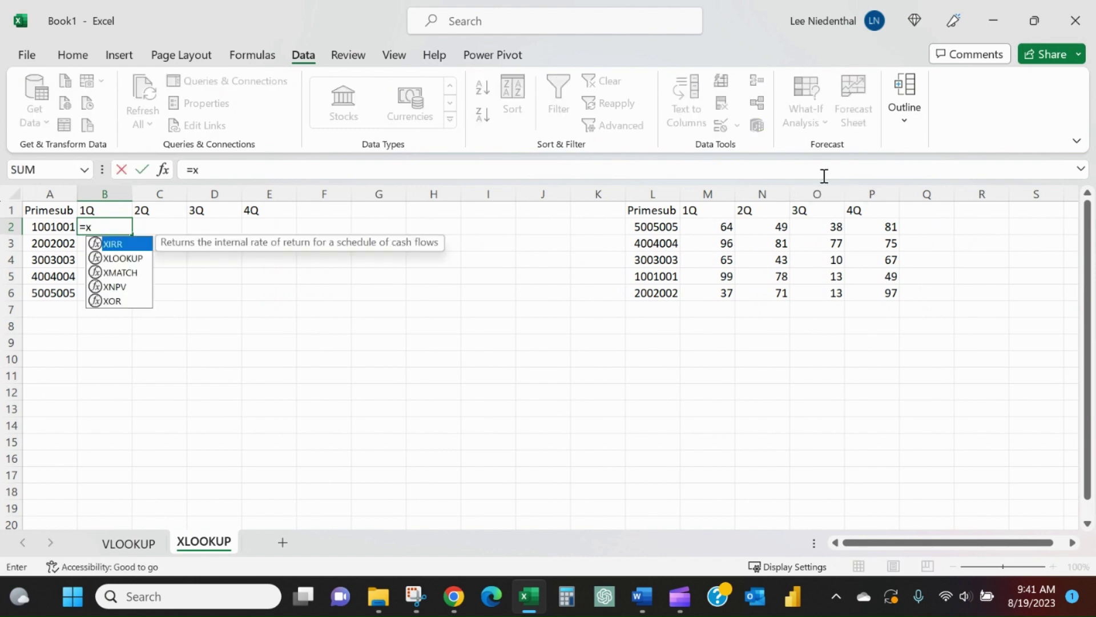
pyautogui.write('lookup(')
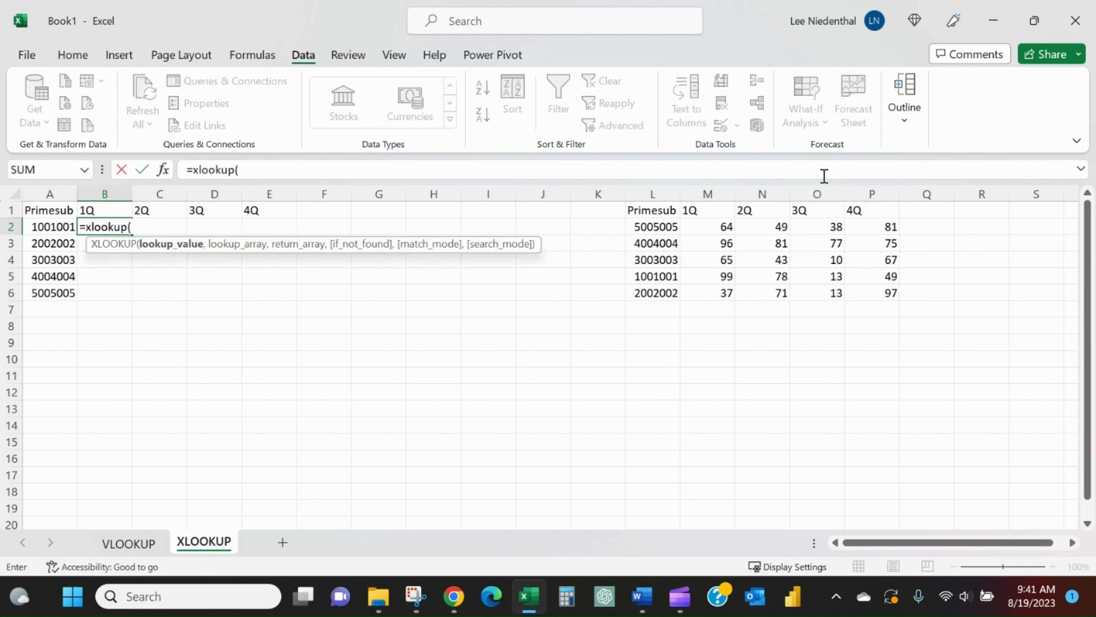
pyautogui.press('Left')
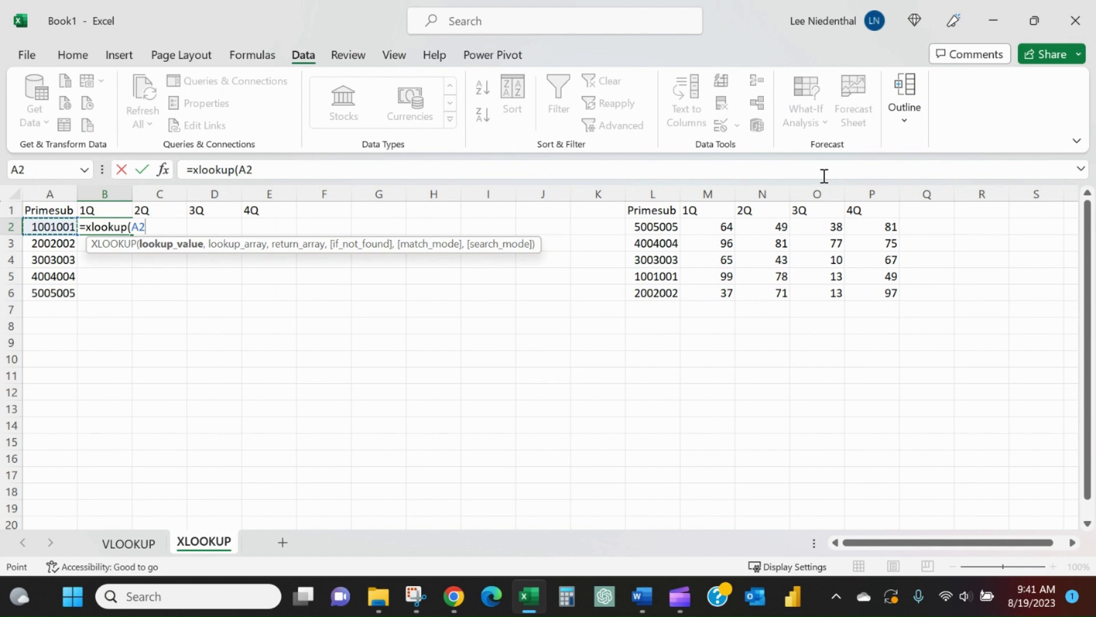
pyautogui.write(',')
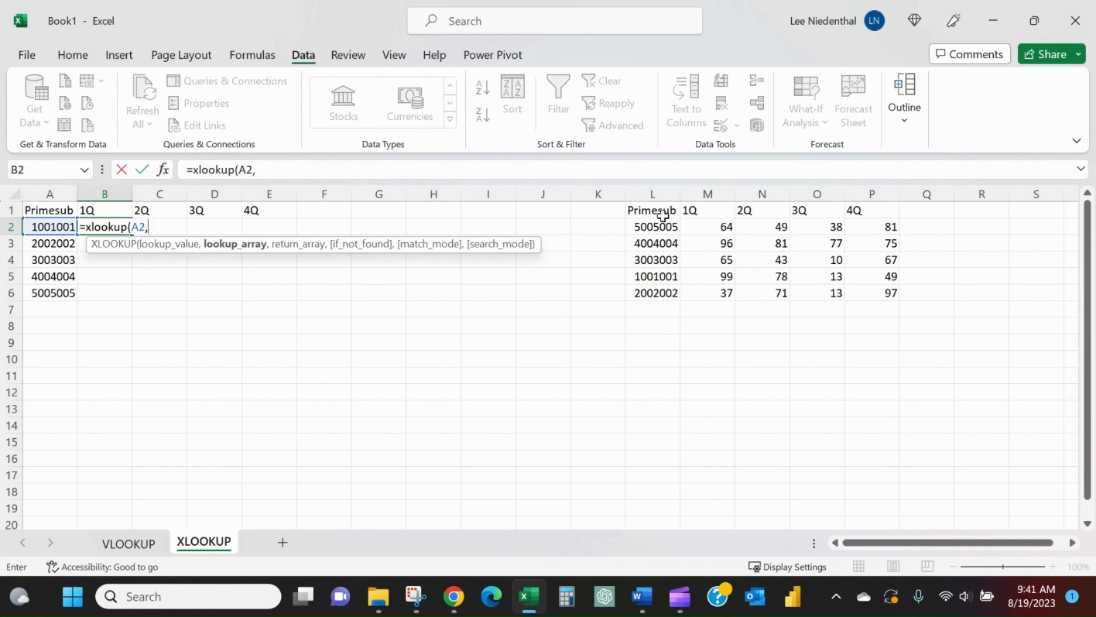
pyautogui.moveTo(666, 224); pyautogui.dragTo(646, 293)
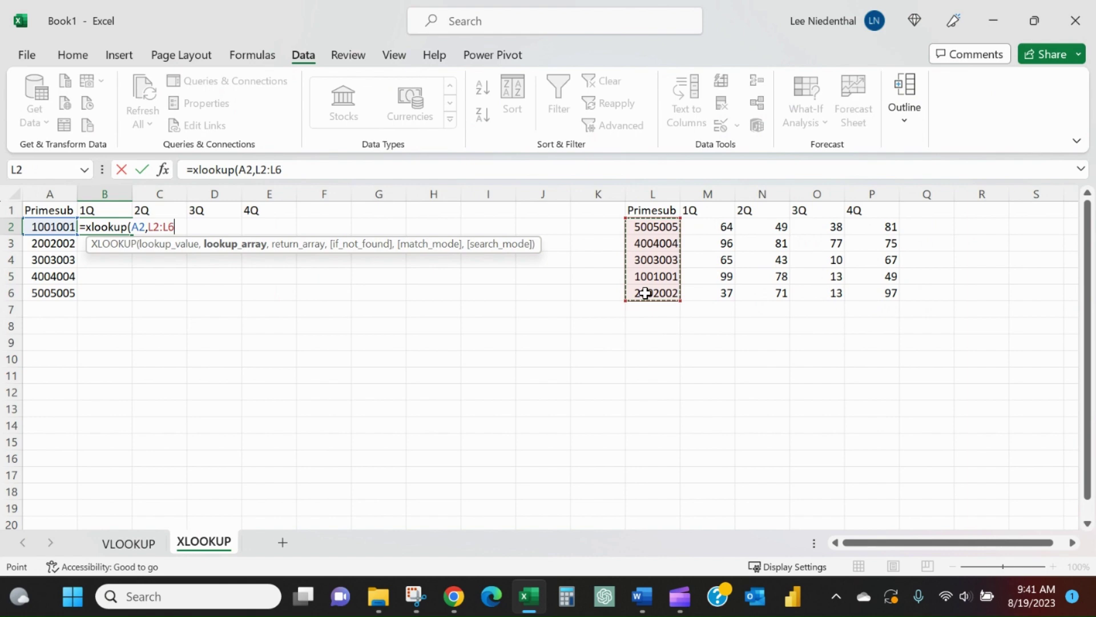
pyautogui.press('F4')
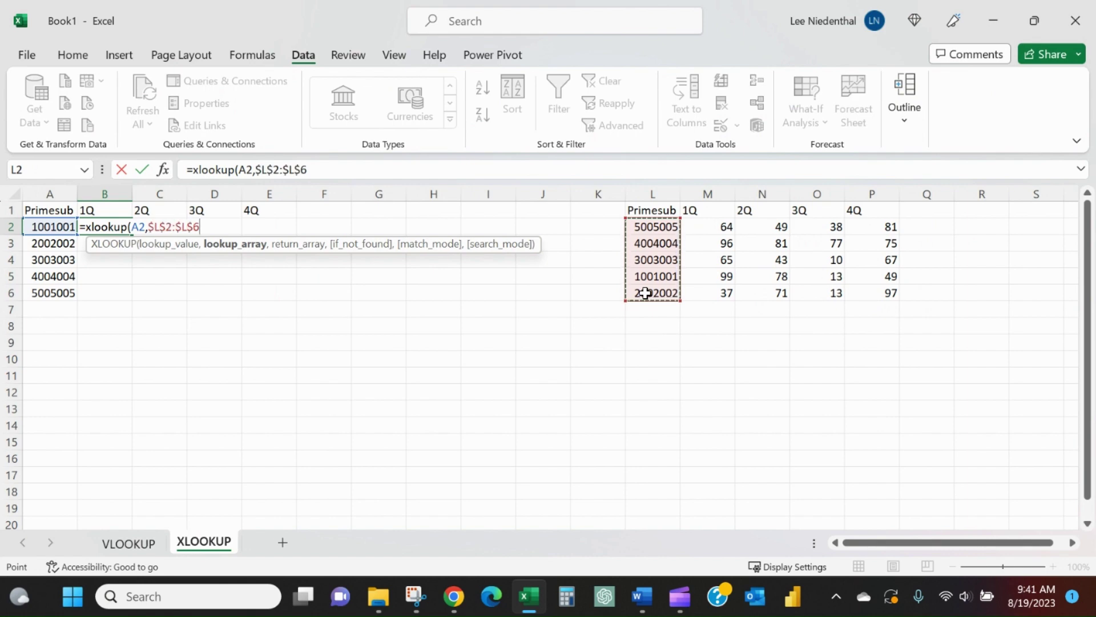
pyautogui.write(',')
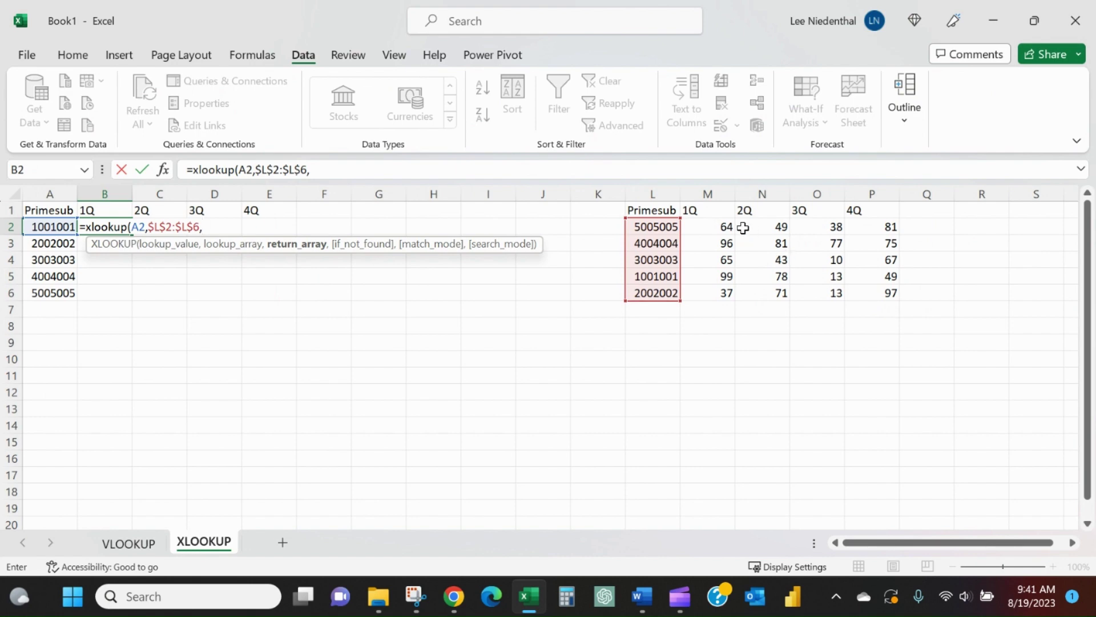
# Step: Finish the XLOOKUP with return array $M$2:$P$6, spilling 99, 78, 13, 49 across B2:E2
pyautogui.moveTo(694, 229); pyautogui.dragTo(862, 296)
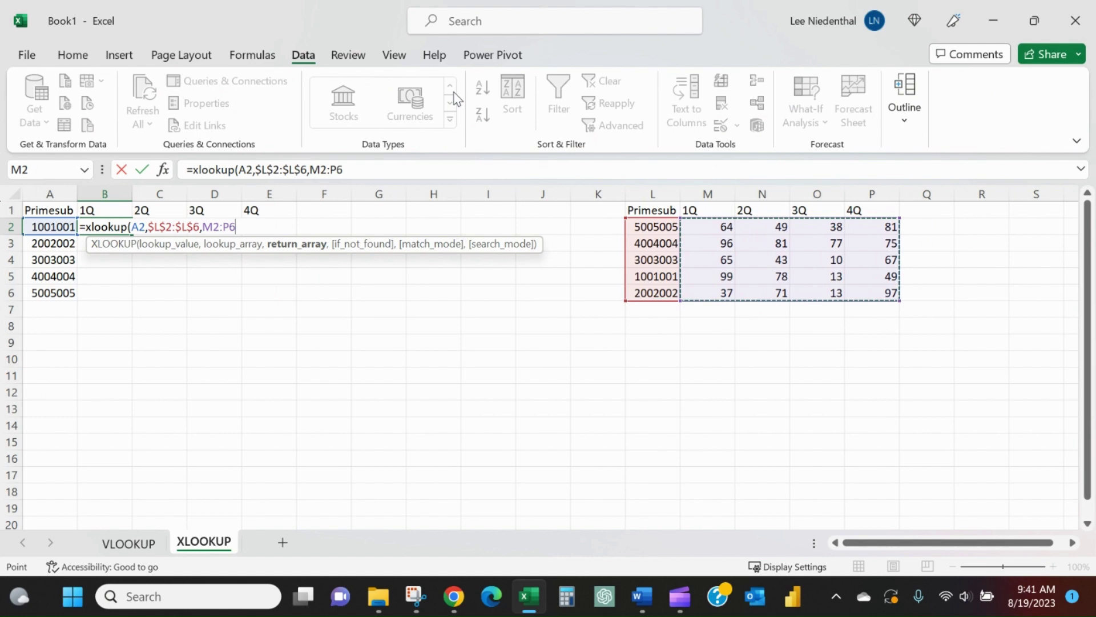
pyautogui.press('F4')
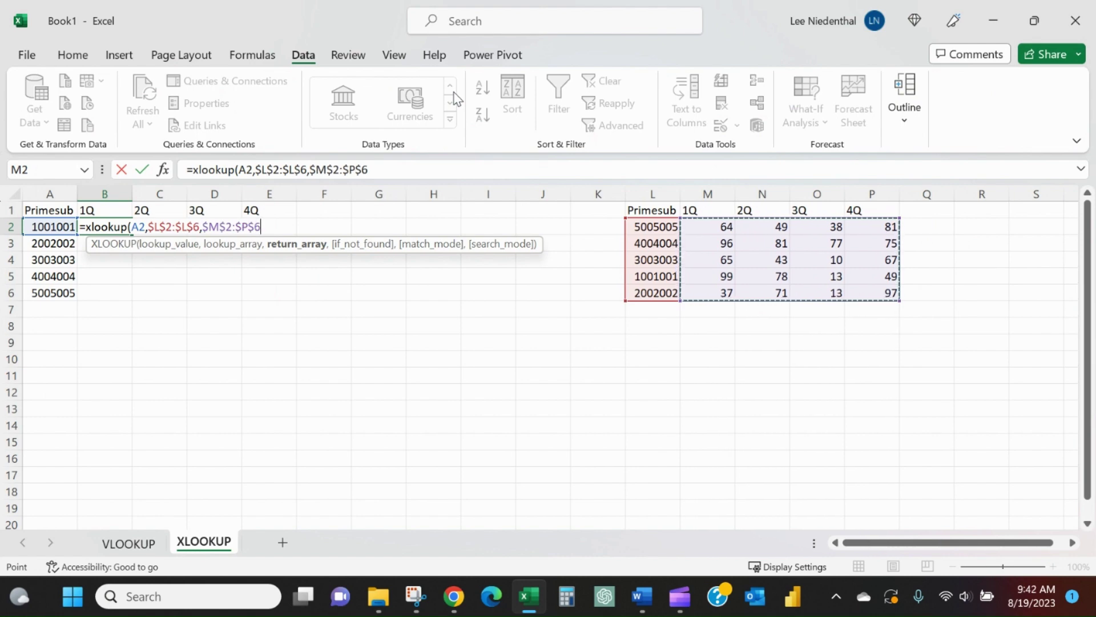
pyautogui.write(')')
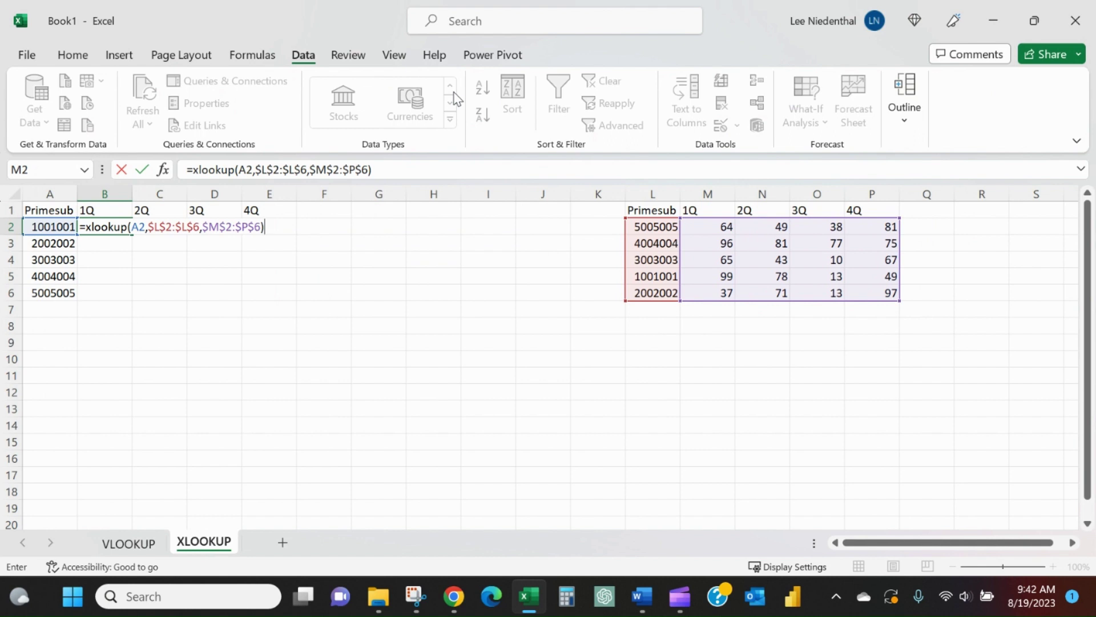
pyautogui.press('Return')
pyautogui.press('Up')
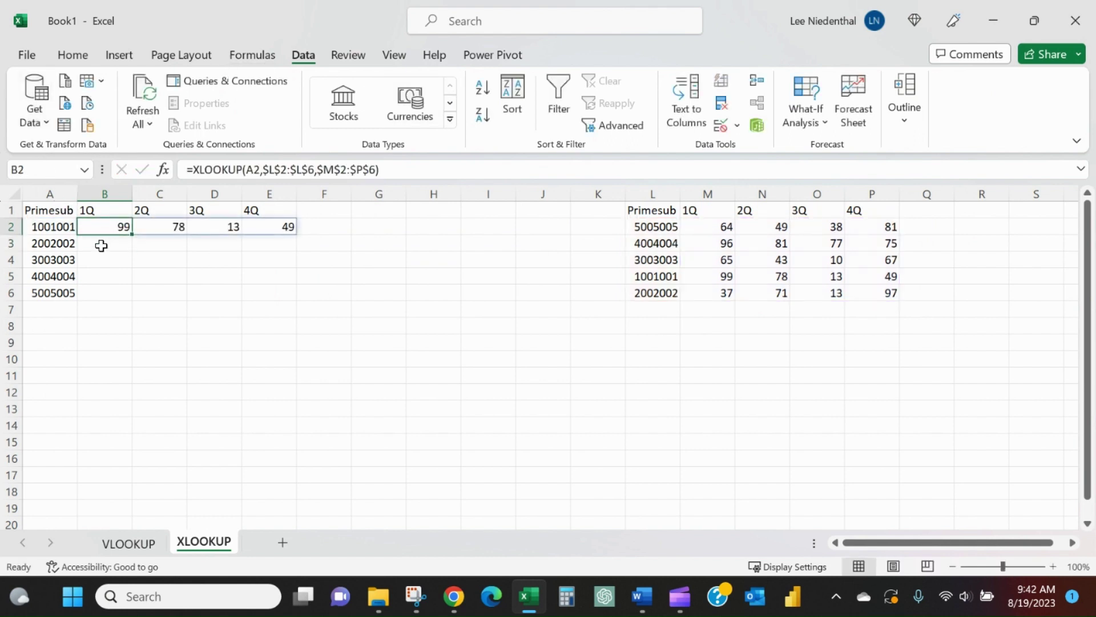
# Step: Fill the XLOOKUP down to B6 and compare account 4004004's 3Q value with the VLOOKUP sheet
pyautogui.moveTo(133, 236); pyautogui.dragTo(139, 302)
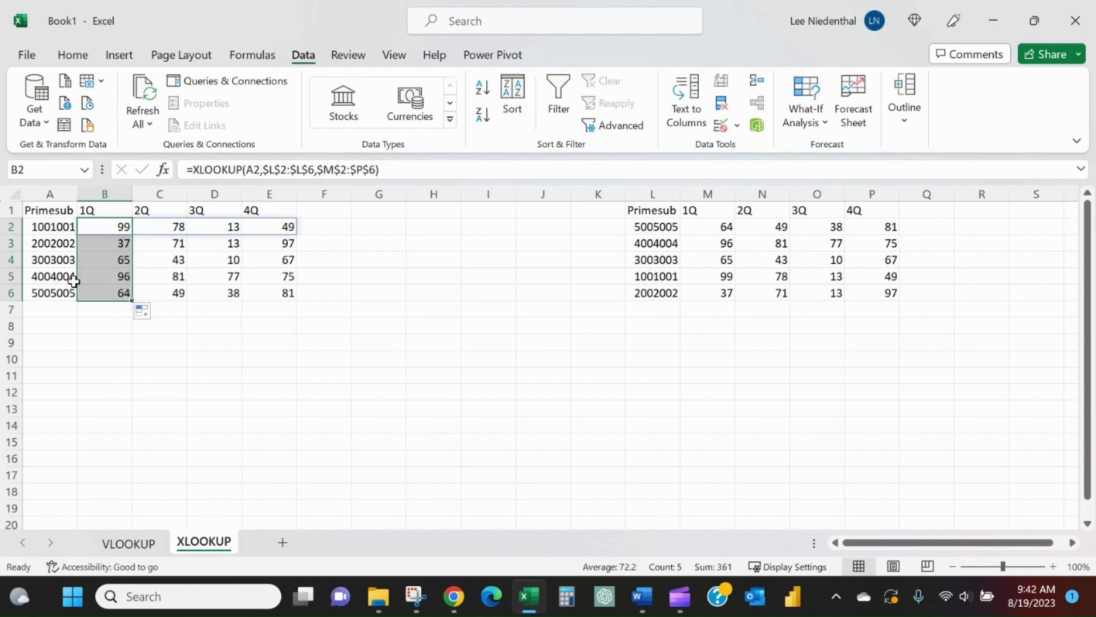
pyautogui.click(194, 279)
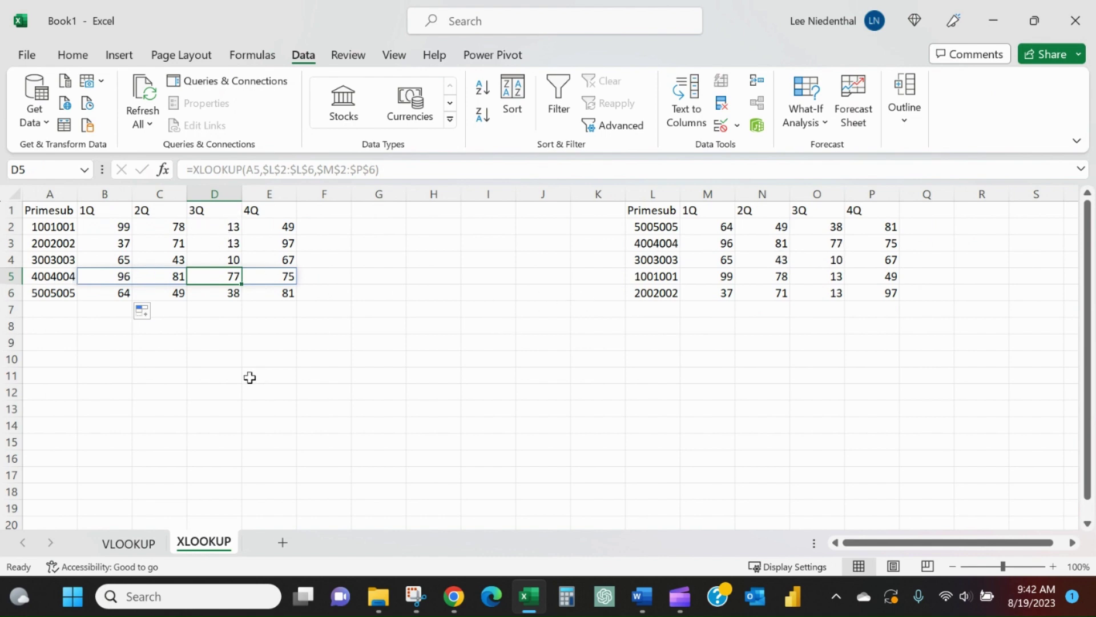
pyautogui.click(117, 549)
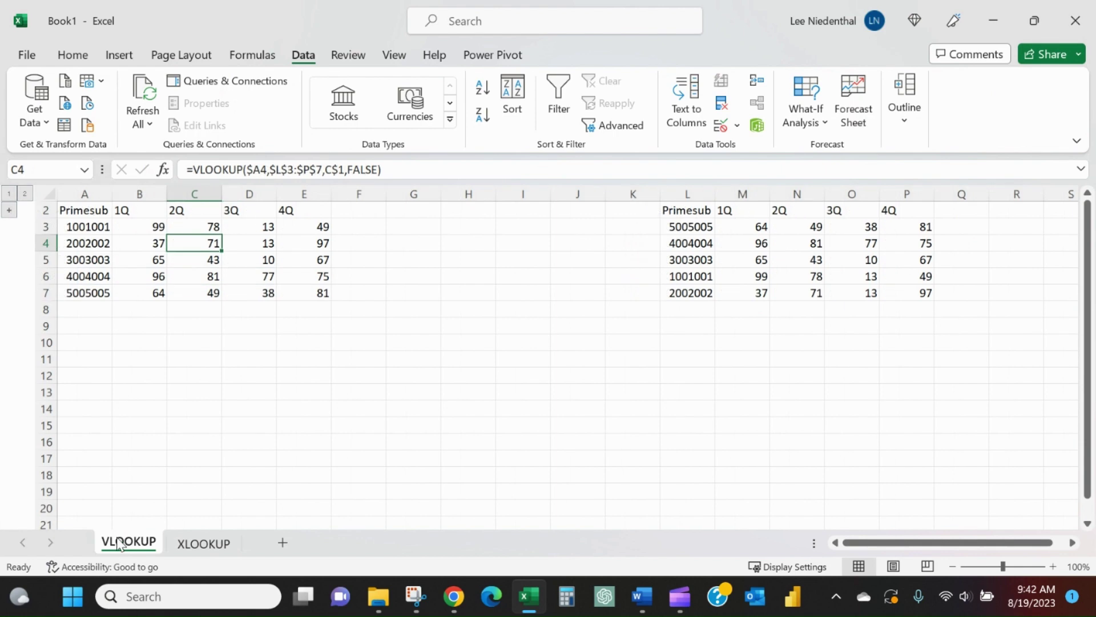
pyautogui.click(269, 276)
pyautogui.click(194, 543)
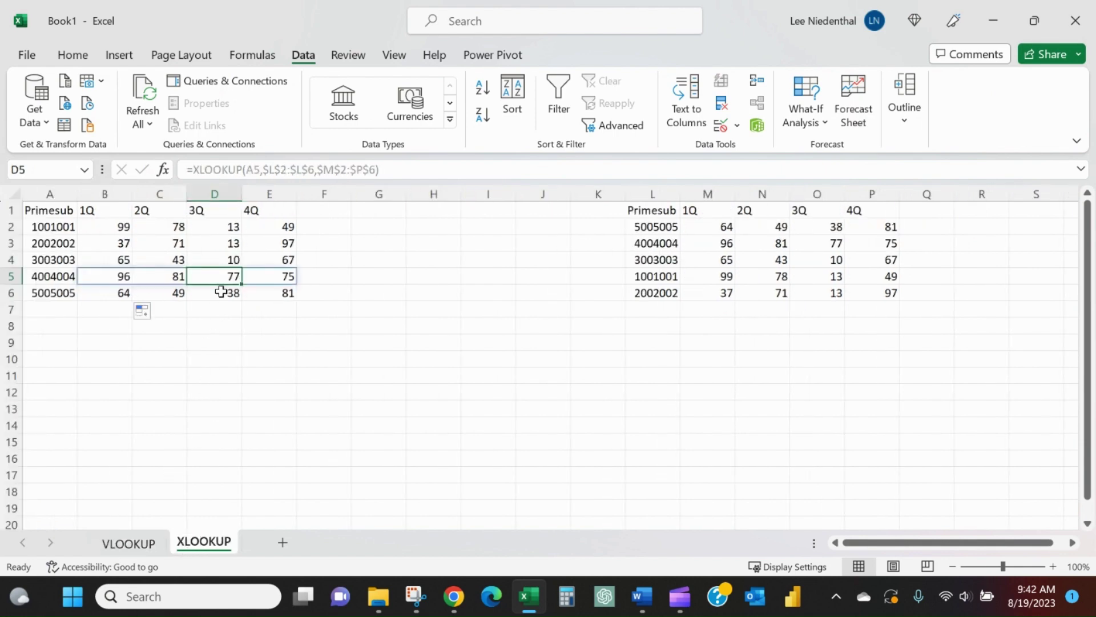